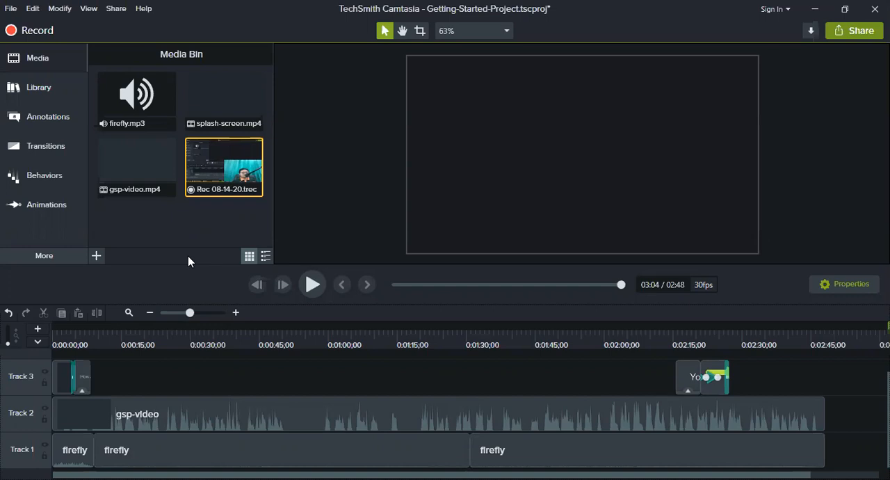
Move the playhead back to 0:00:01;00 near the start of the timeline.
mouse_move(72, 341)
left_mouse_down()
mouse_move(253, 333)
mouse_move(63, 331)
mouse_move(76, 326)
mouse_move(179, 328)
mouse_move(59, 338)
left_mouse_up()
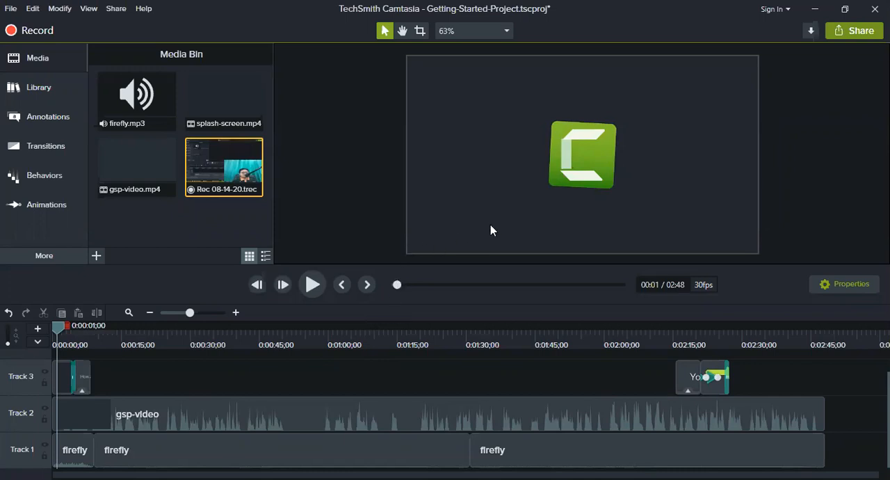
left_click(146, 9)
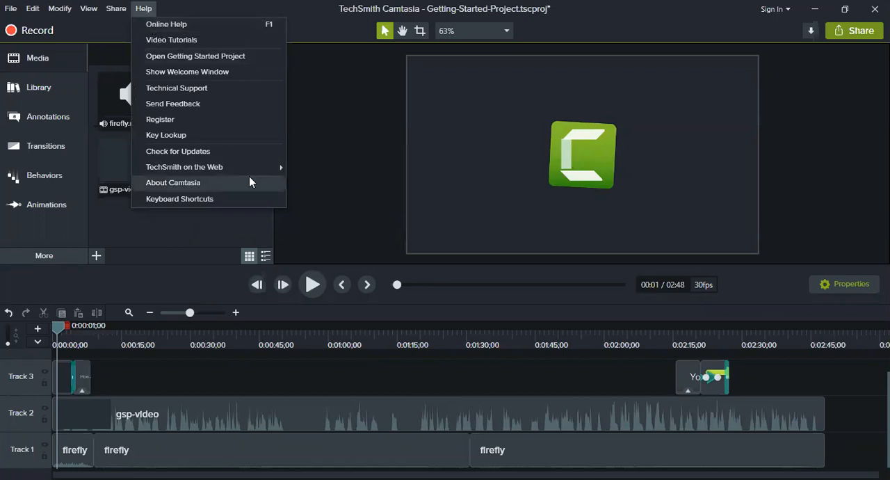
left_click(336, 348)
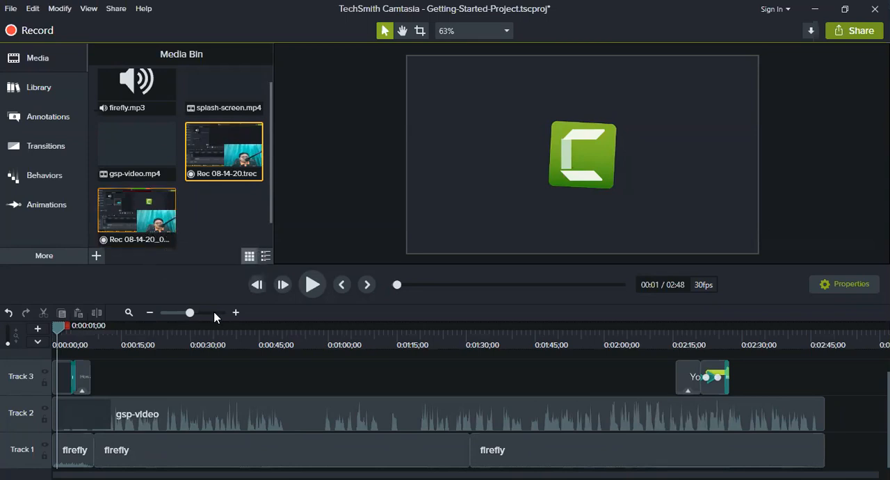
Add the second screen recording, Rec 08-14-20_001, to Tracks 1 and 2 directly after the existing clips.
left_click_drag(139, 216, 831, 453)
left_click_drag(556, 465, 692, 463)
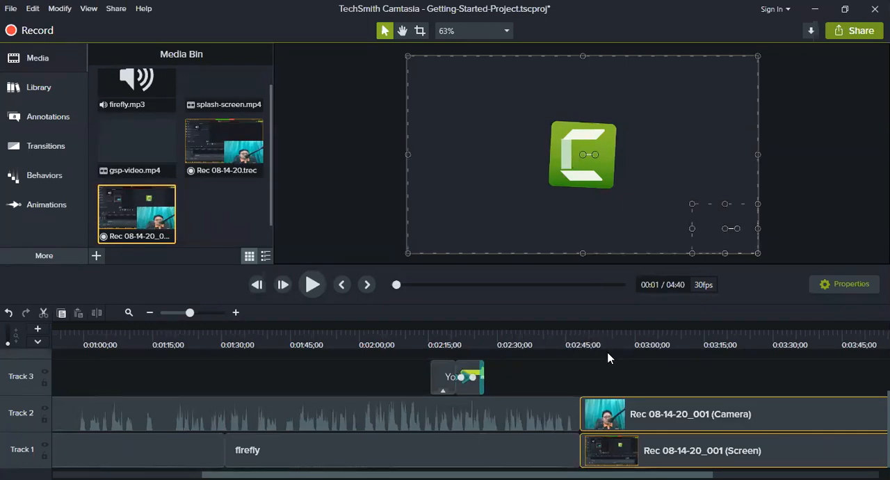
scroll(570, 462, "right", 5)
scroll(735, 465, "left", 10)
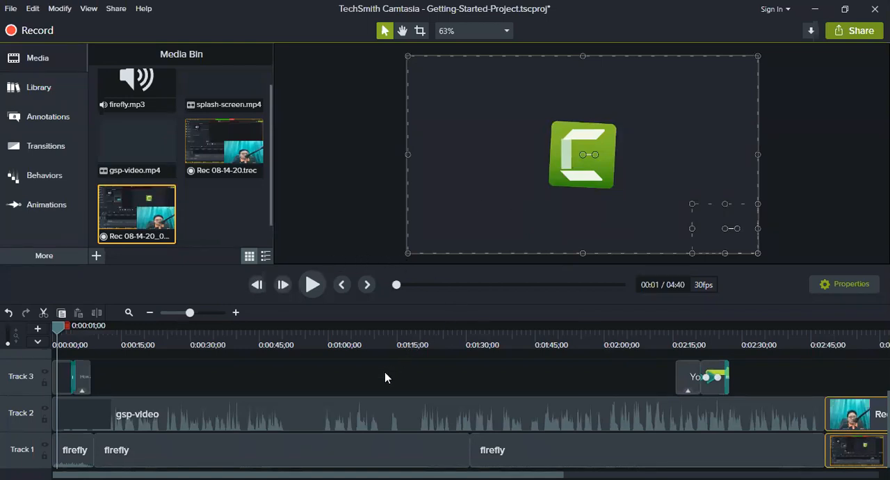
scroll(132, 208, "up", 1)
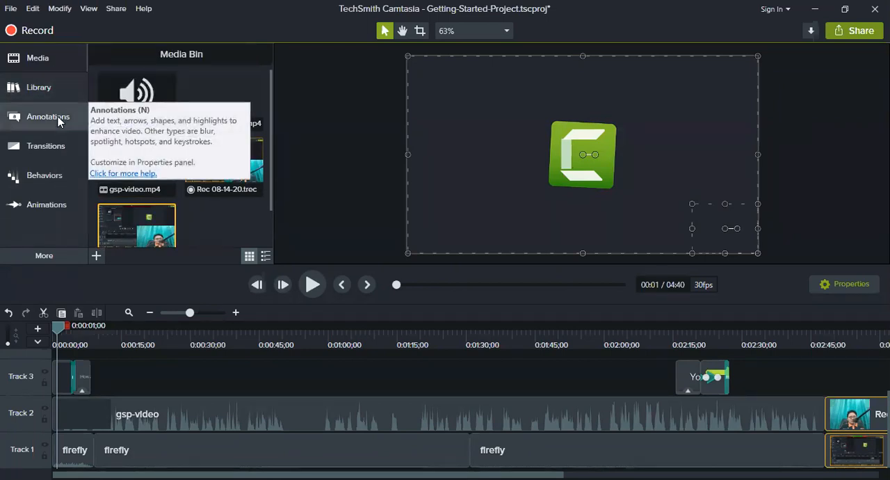
left_click(47, 261)
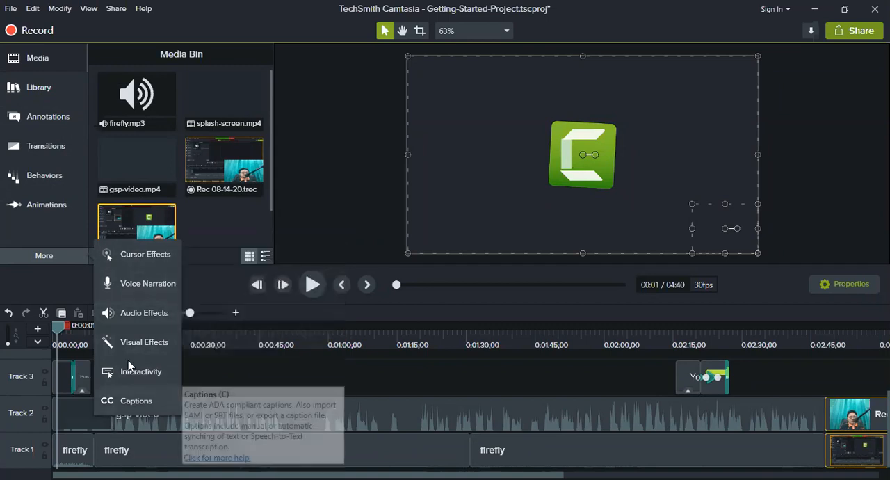
left_click(383, 313)
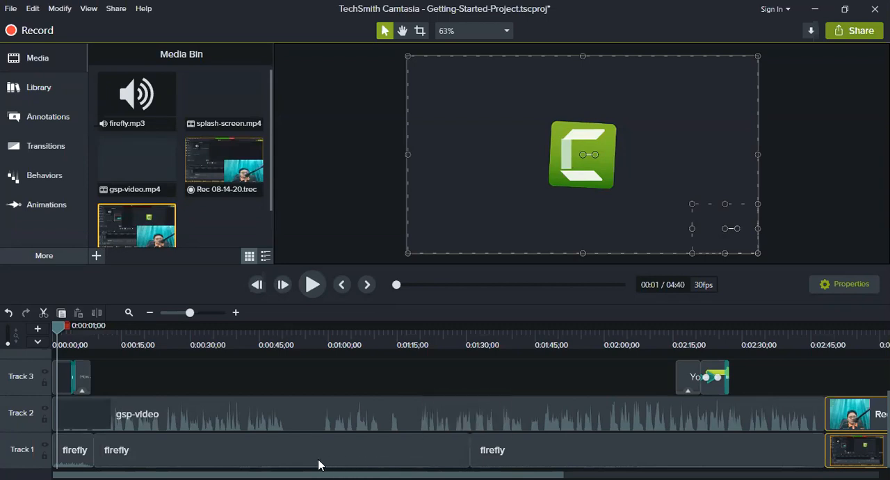
Move the playhead into the newly added recording, to 0:03:09;02, to preview its screen and camera footage.
left_click_drag(318, 464, 269, 459)
left_click_drag(149, 346, 95, 341)
left_click_drag(448, 473, 724, 463)
left_click(448, 349)
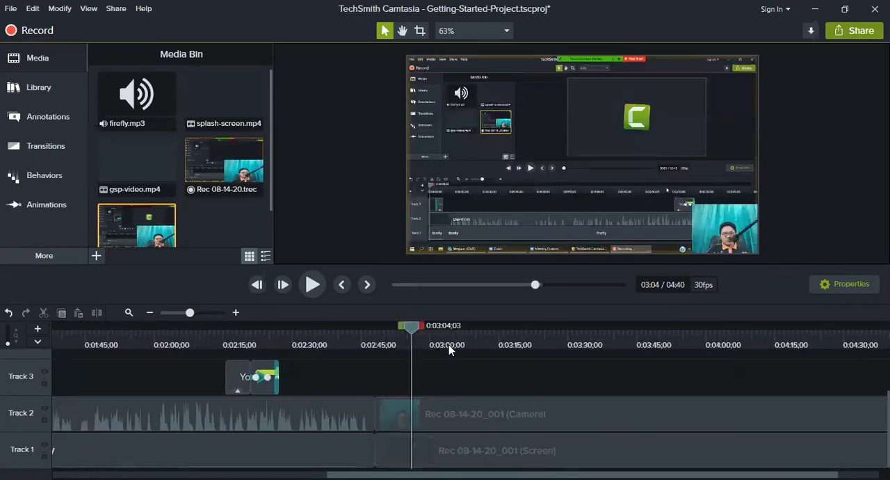
left_click_drag(447, 332, 469, 350)
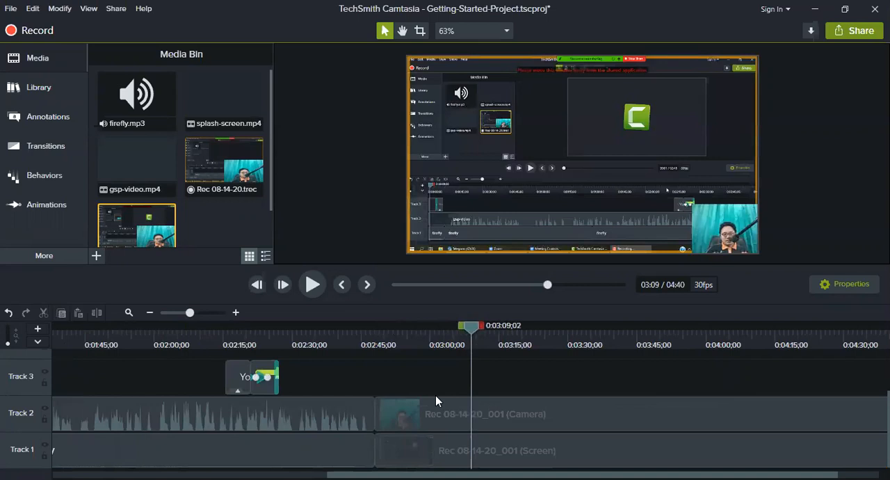
scroll(546, 461, "right", 2)
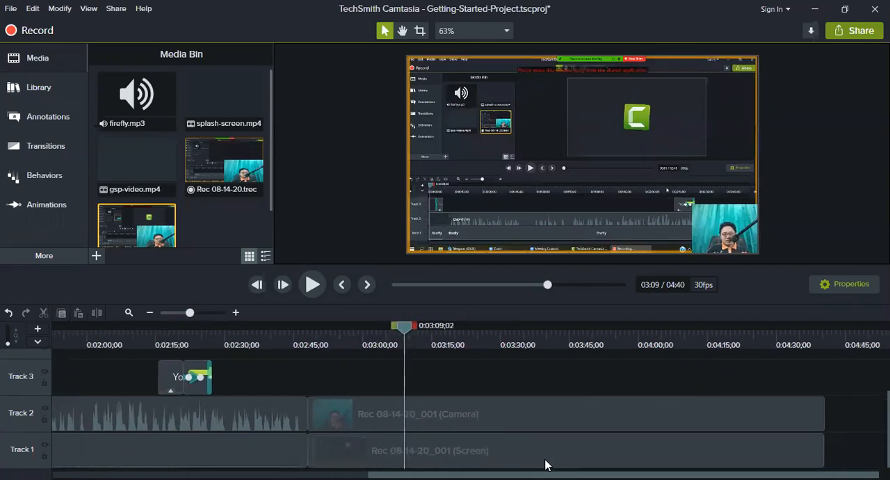
Select the Rec 08-14-20_001 (Screen) clip on Track 1 and move the playhead to 0:03:00;21.
left_click(431, 449)
left_click(437, 415)
left_click(440, 459)
scroll(381, 464, "left", 2)
scroll(348, 461, "right", 2)
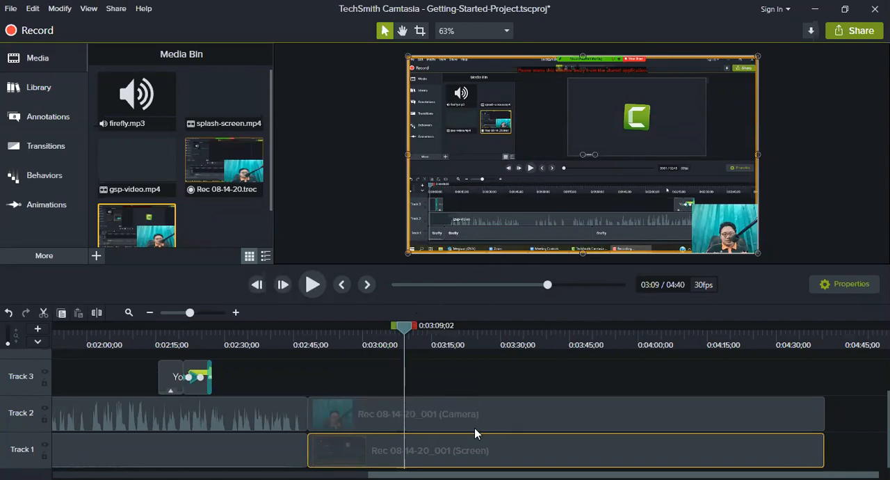
left_click_drag(406, 326, 366, 333)
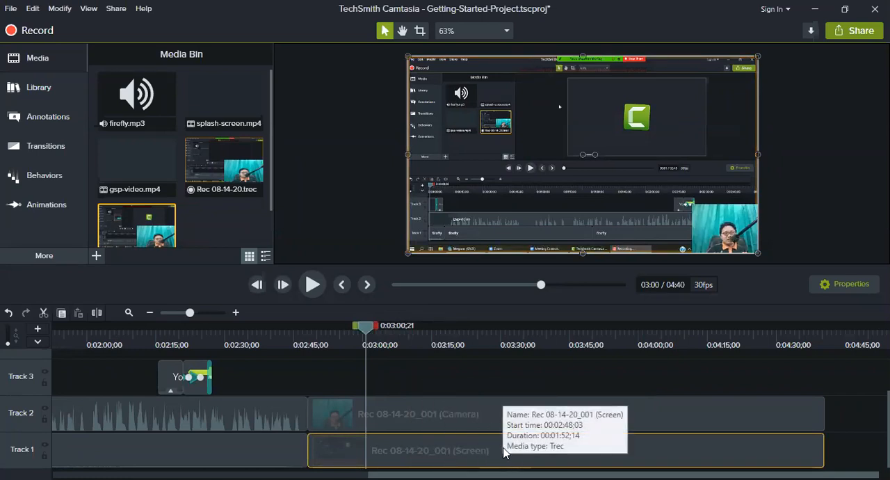
Show the screen clip's cursor properties and set the cursor scale to 200%.
left_click(851, 285)
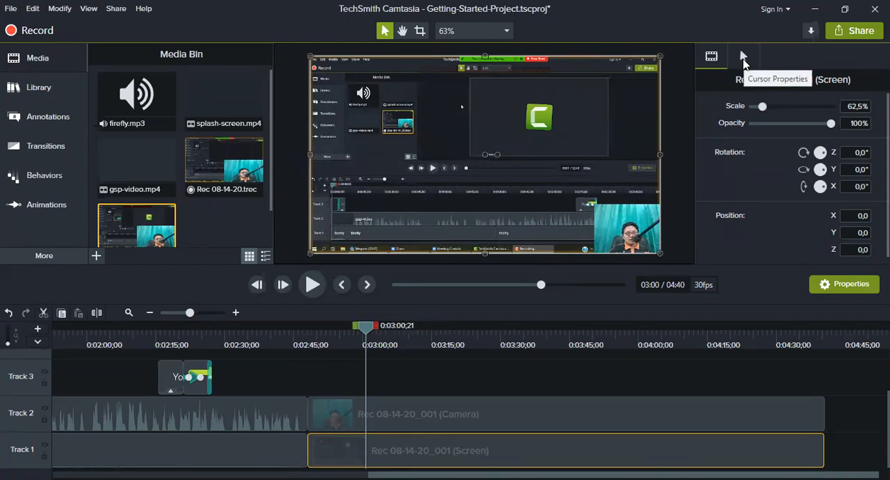
left_click(742, 59)
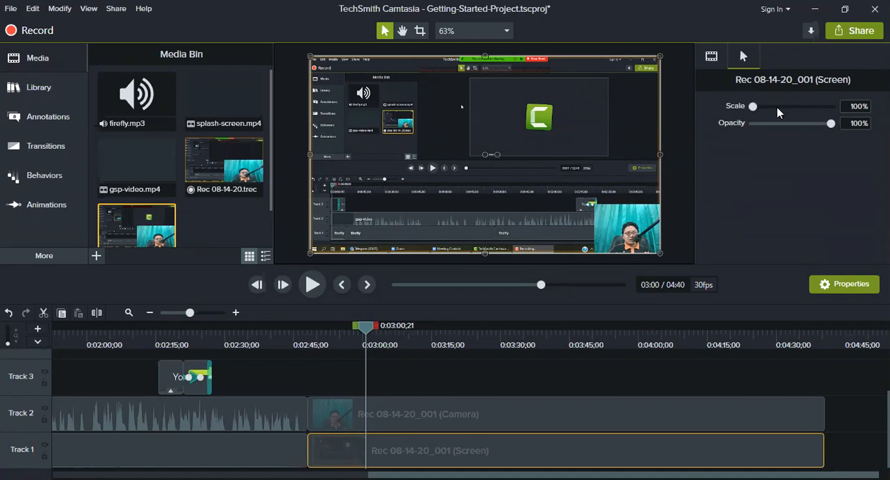
left_click(851, 108)
type("200")
key("Return")
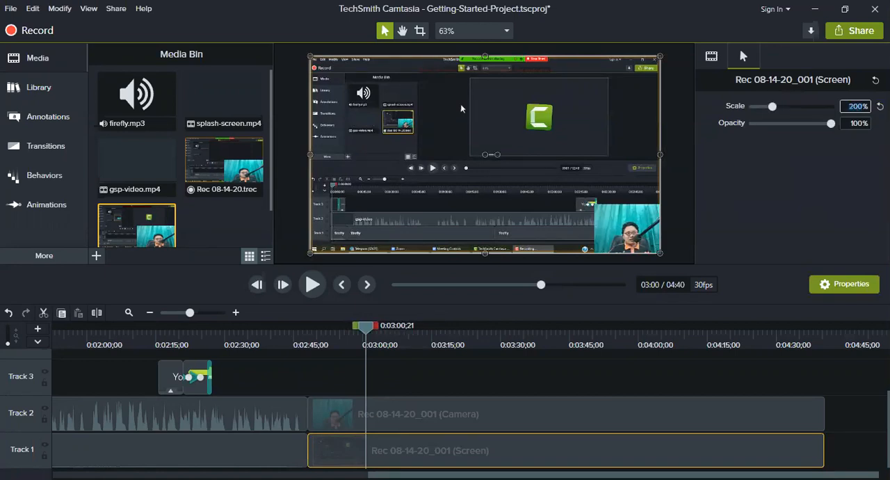
Try a cursor scale of 500% on the screen clip, and set it back to 200%.
type("500")
key("Return")
type("200")
key("Return")
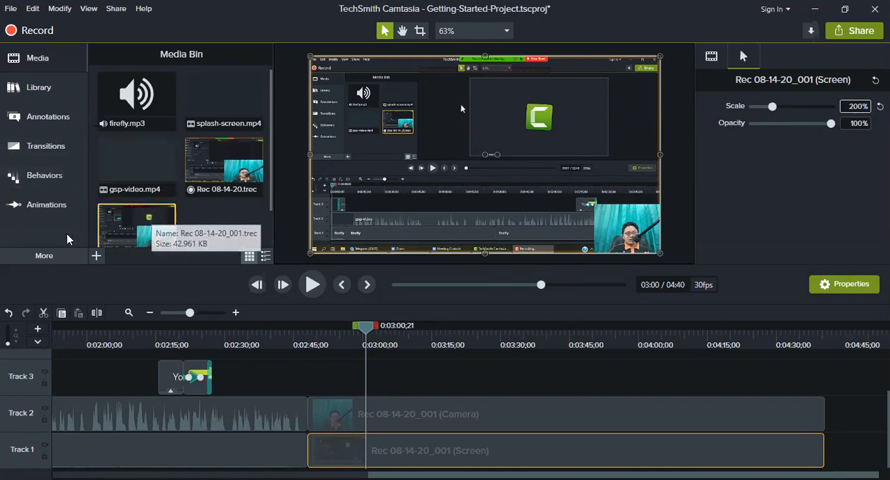
Add the Cursor Highlight effect to the screen clip on Track 1 and set its opacity to 25%.
left_click(65, 256)
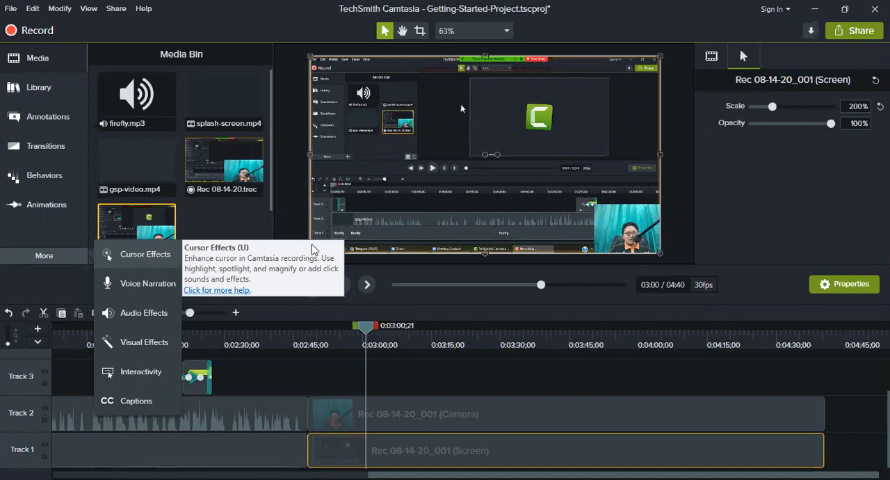
left_click(125, 257)
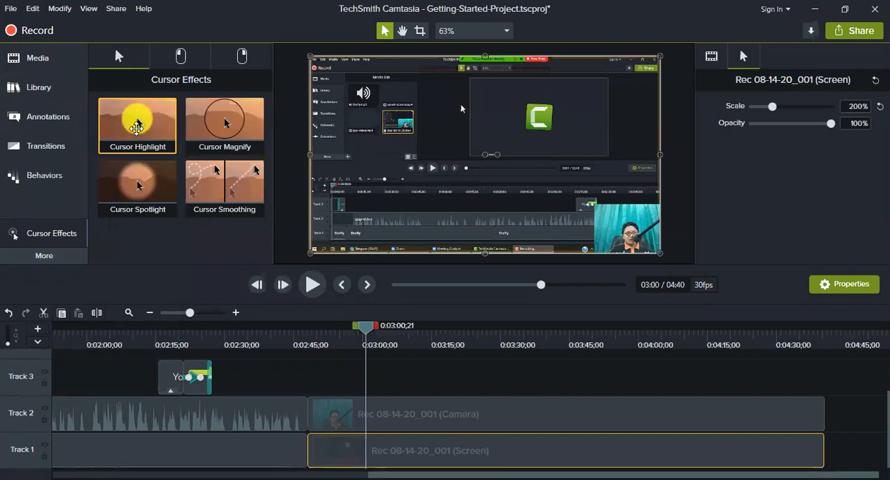
left_click_drag(137, 124, 463, 455)
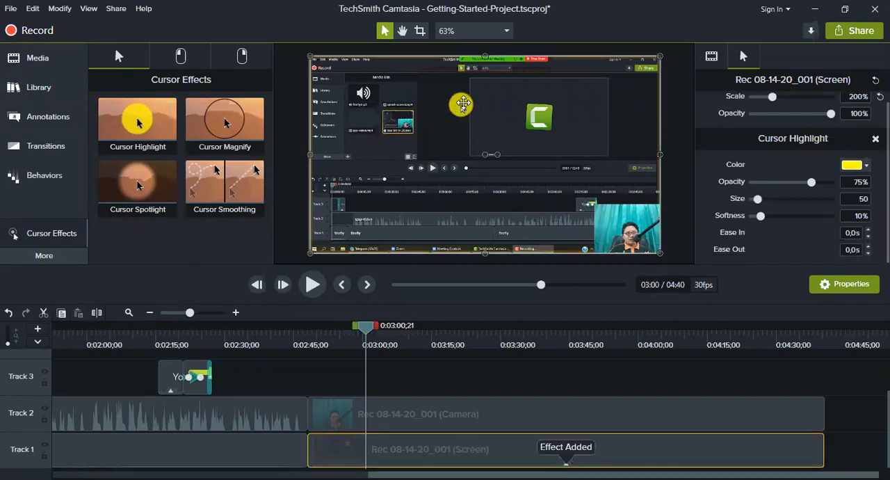
left_click(852, 182)
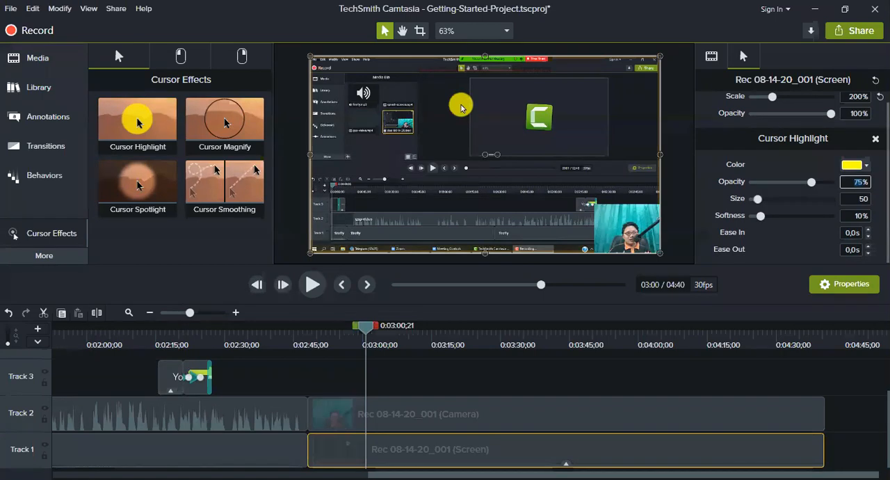
type("25")
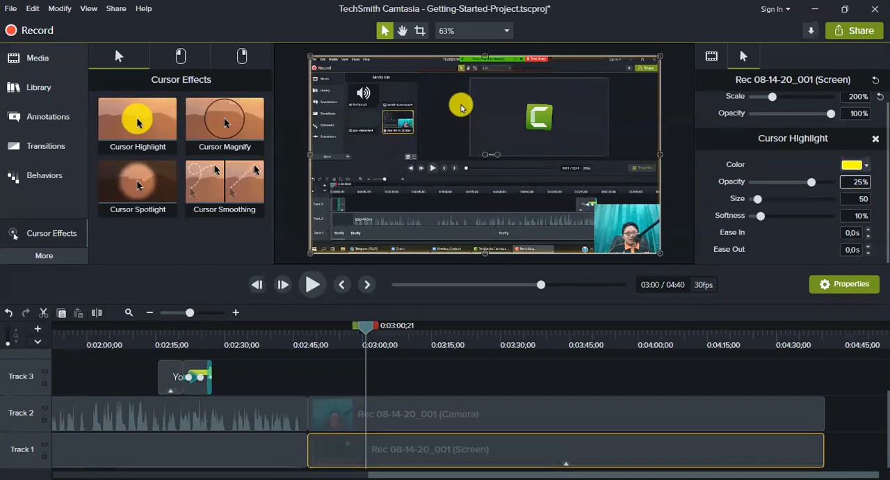
key("Return")
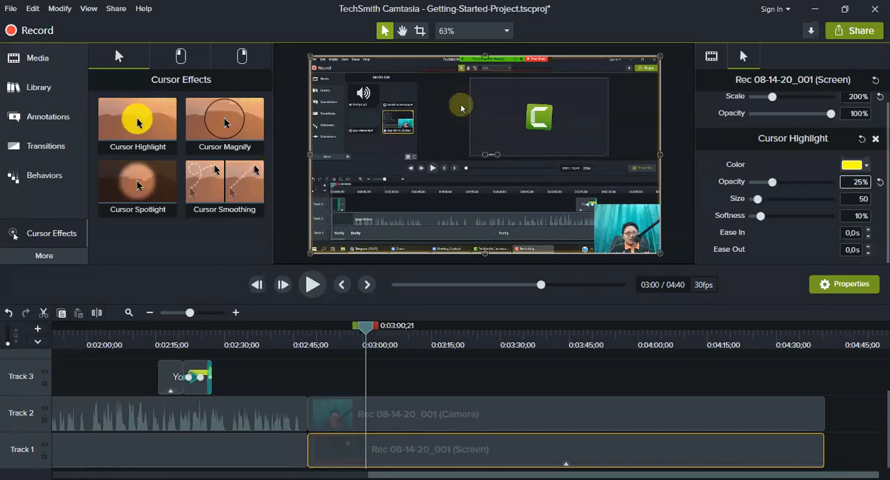
Try a Cursor Highlight opacity of 75% at about 0:03:08 in the timeline, and set it back to 25%.
left_click_drag(368, 331, 400, 330)
left_click(852, 180)
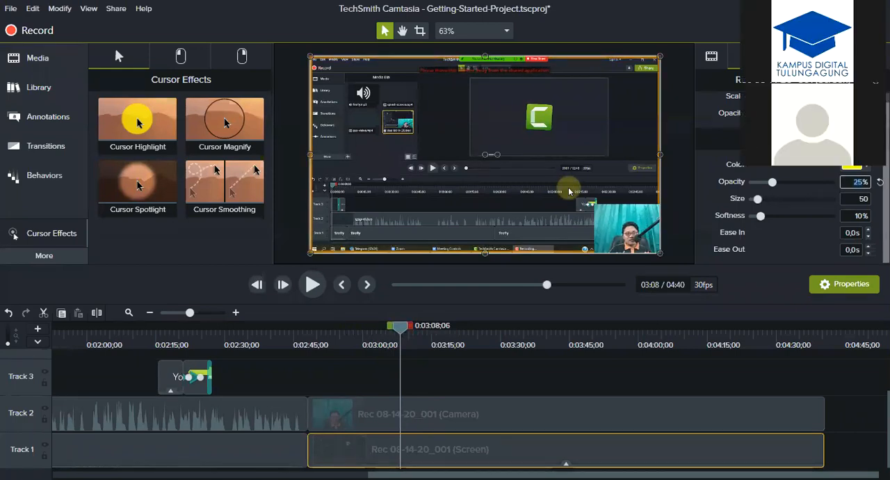
type("75")
key("Return")
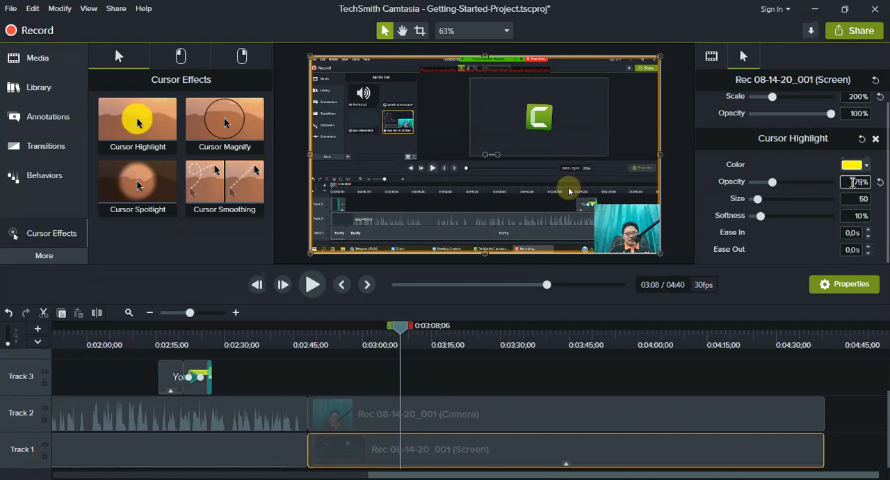
key("Return")
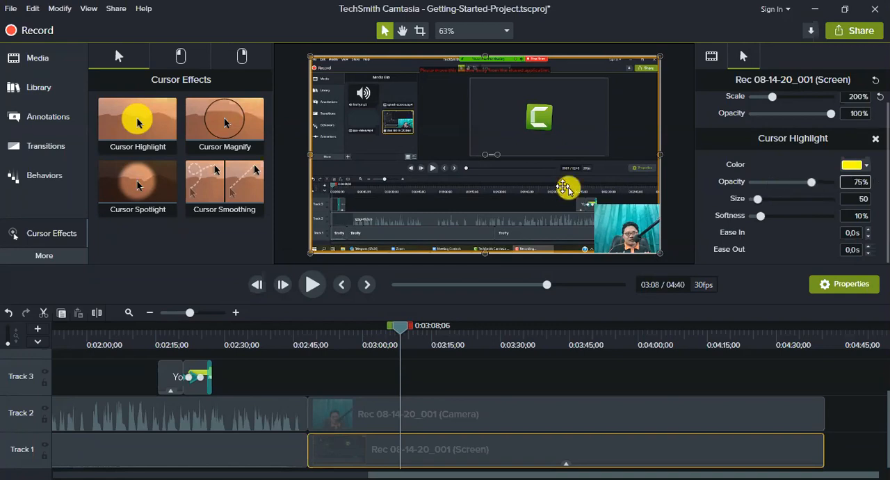
mouse_move(401, 327)
left_mouse_down()
mouse_move(467, 331)
mouse_move(351, 327)
mouse_move(466, 328)
mouse_move(381, 329)
mouse_move(407, 328)
left_mouse_up()
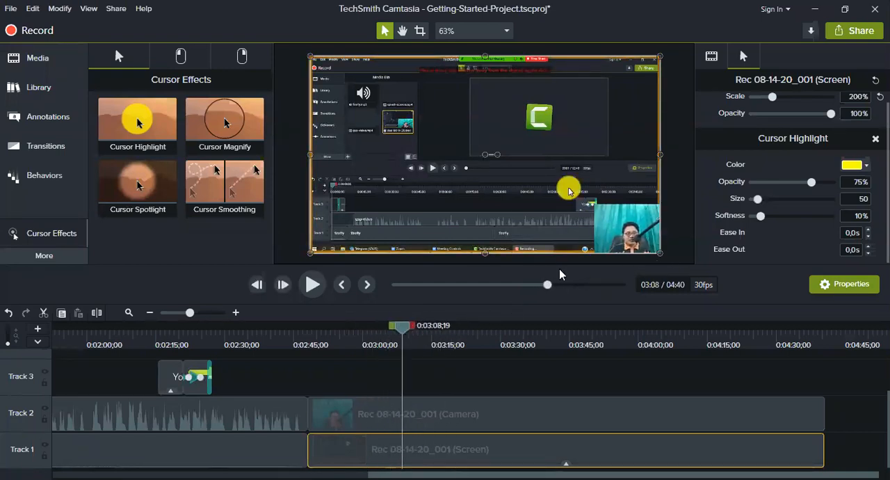
left_click(856, 182)
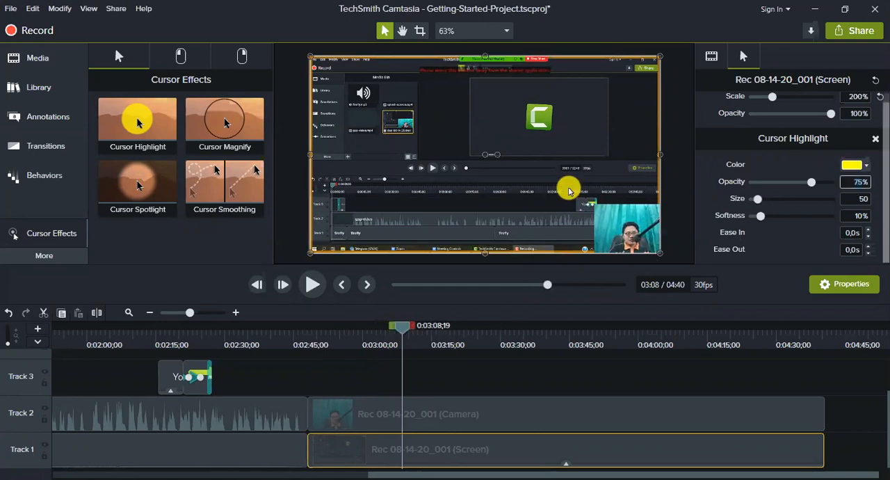
type("25")
key("Return")
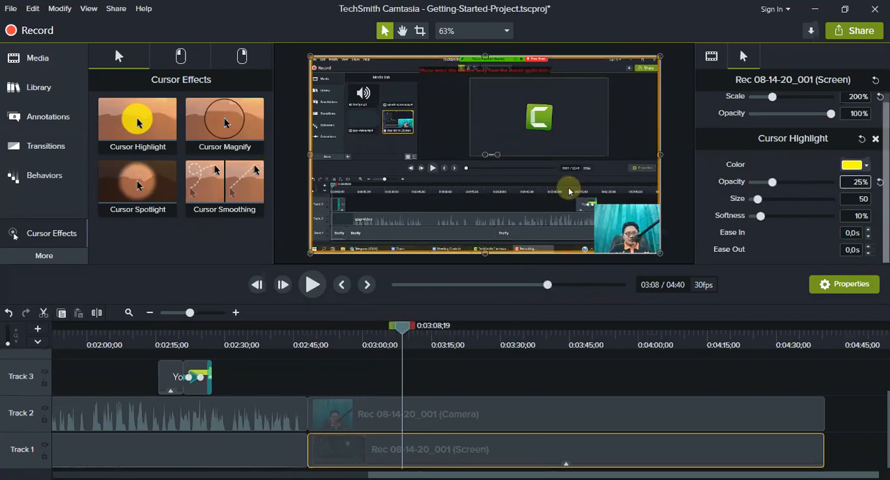
Move the playhead to 0:03:04;20 and apply a left-click cursor effect to the screen clip on Track 1.
left_click_drag(401, 328, 380, 335)
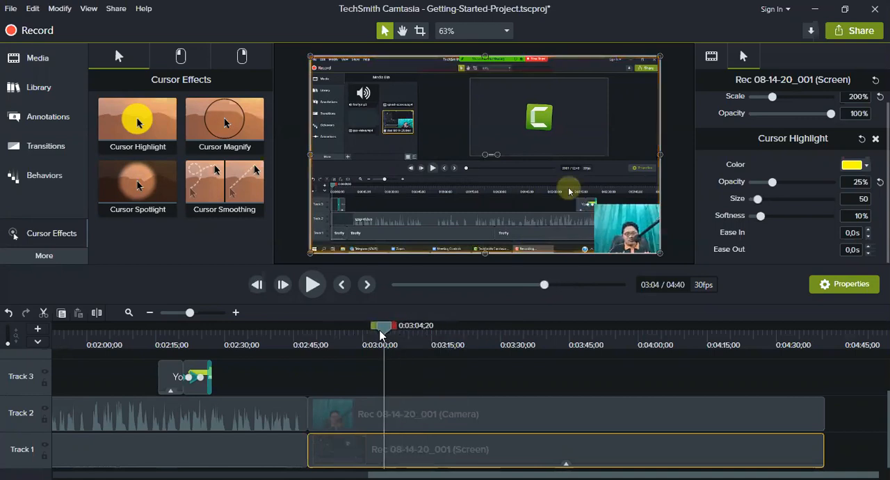
left_click(191, 57)
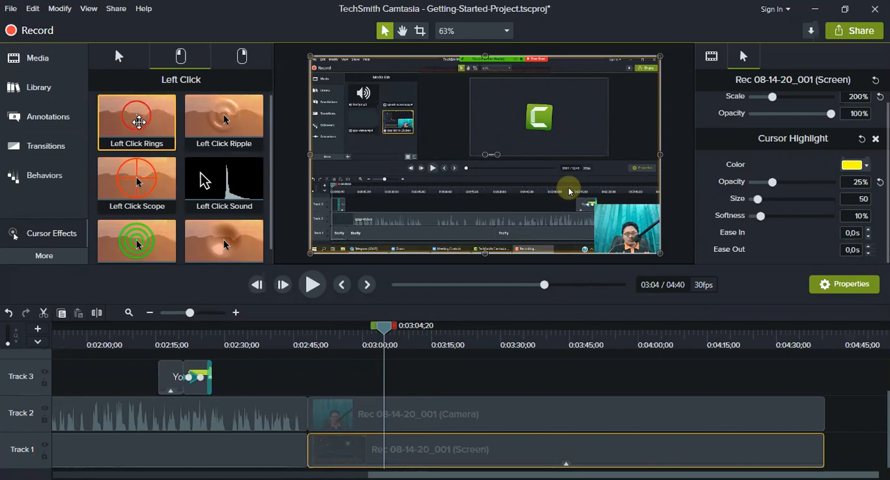
left_click_drag(172, 162, 382, 449)
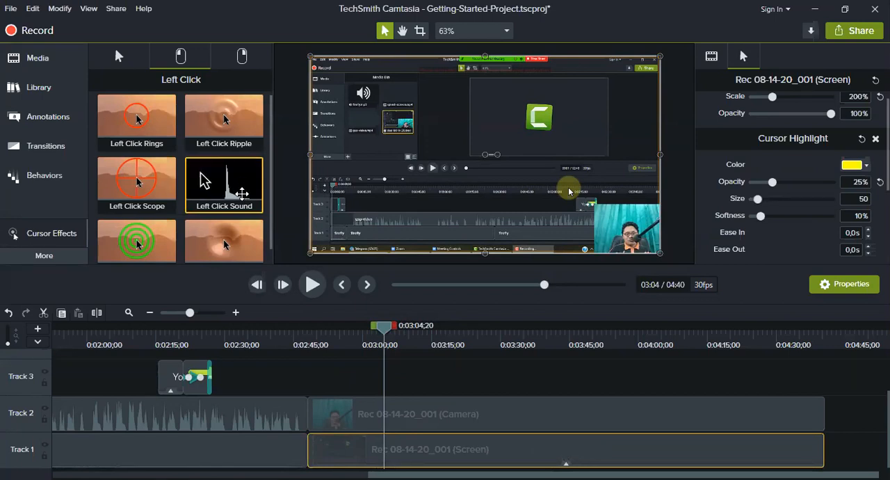
Add the Right Click Rings effect to the screen clip on Track 1 and move the playhead to 0:03:06;20.
left_click(244, 59)
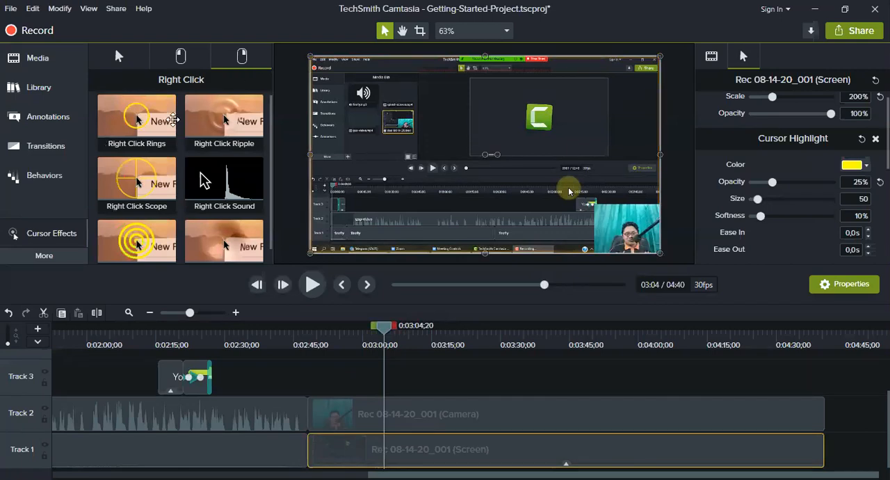
left_click_drag(173, 119, 407, 432)
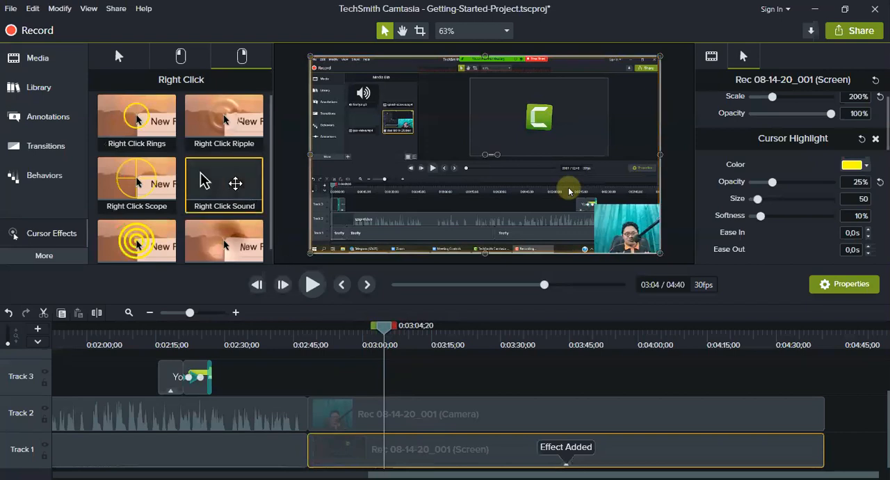
left_click_drag(436, 451, 434, 447)
mouse_move(382, 328)
left_mouse_down()
mouse_move(308, 326)
mouse_move(419, 329)
mouse_move(363, 328)
mouse_move(393, 339)
left_mouse_up()
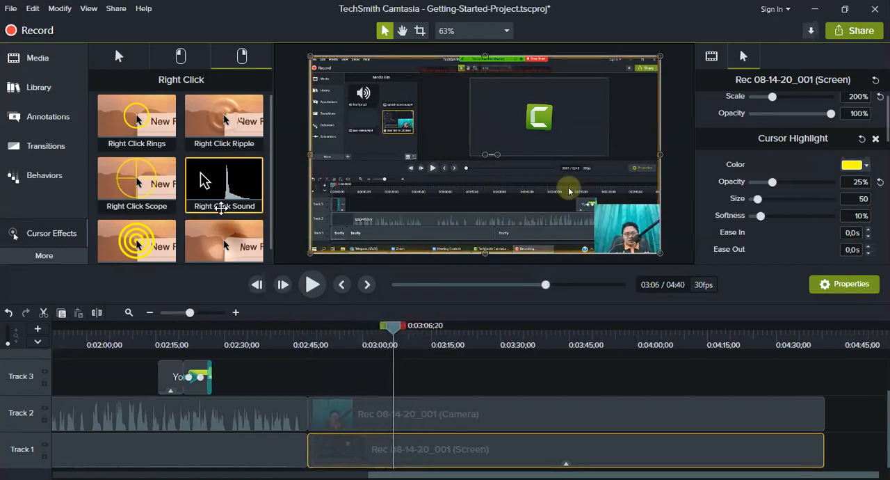
Show the left-click cursor effects and scrub through the screen recording, ending at 0:03:00;29.
left_click(192, 61)
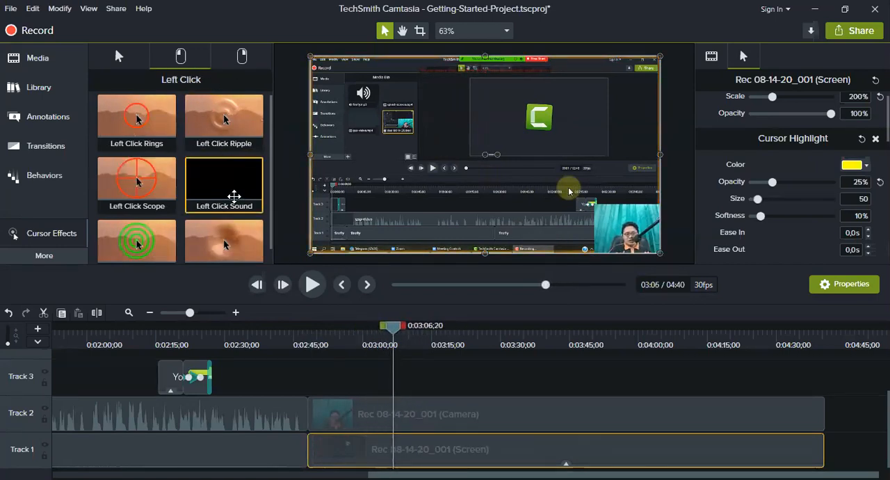
left_click_drag(368, 326, 552, 326)
left_click_drag(570, 386, 547, 387)
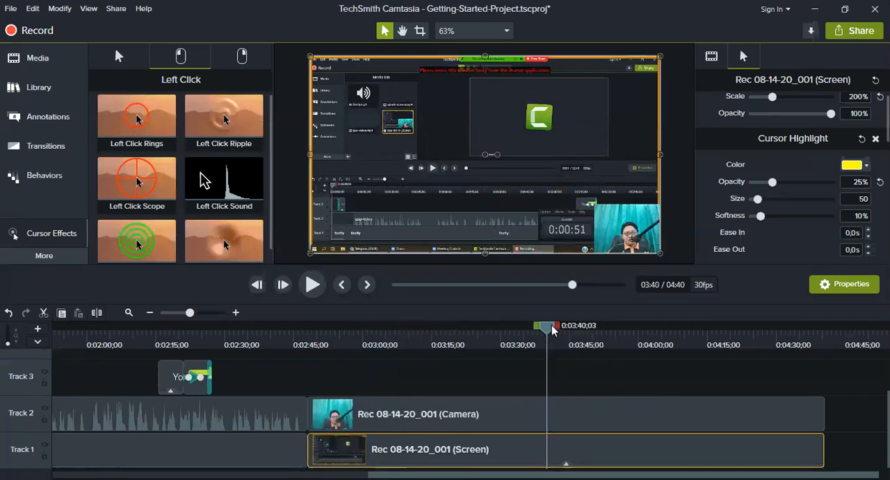
left_click_drag(544, 327, 510, 361)
left_click_drag(453, 371, 362, 364)
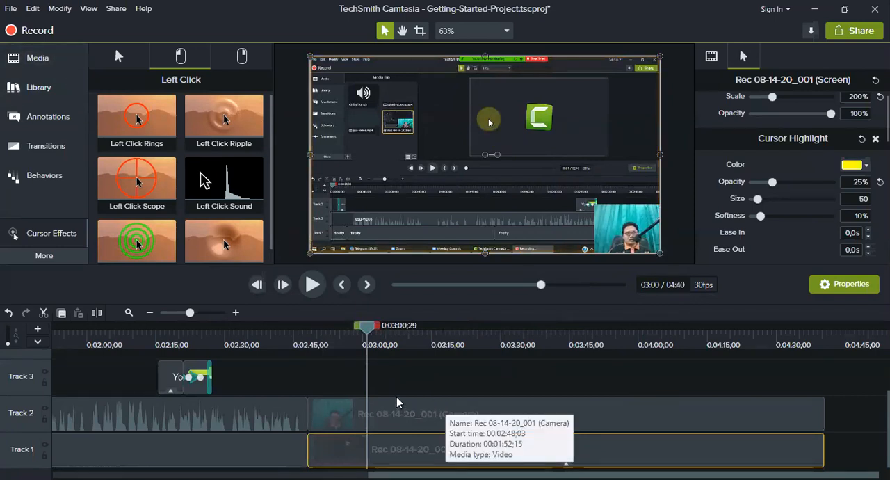
Split the gsp-video clip on Track 2 and the firefly clip on Track 1 at 0:00:50;24.
left_click_drag(415, 474, 98, 474)
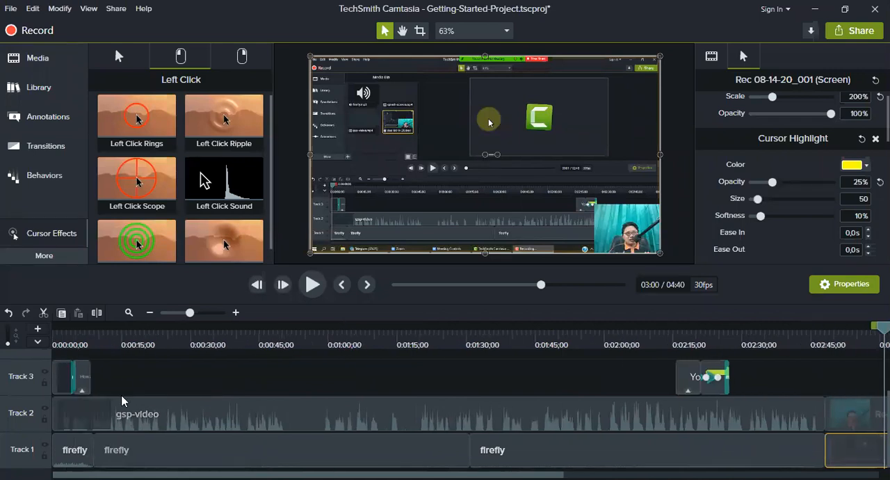
left_click(129, 328)
left_click_drag(129, 330, 322, 362)
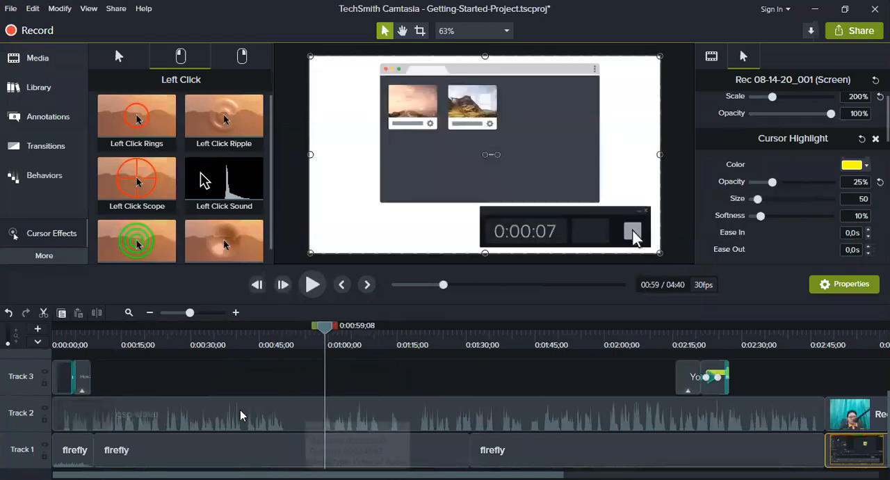
mouse_move(190, 315)
left_mouse_down()
mouse_move(201, 313)
mouse_move(186, 316)
mouse_move(193, 315)
left_mouse_up()
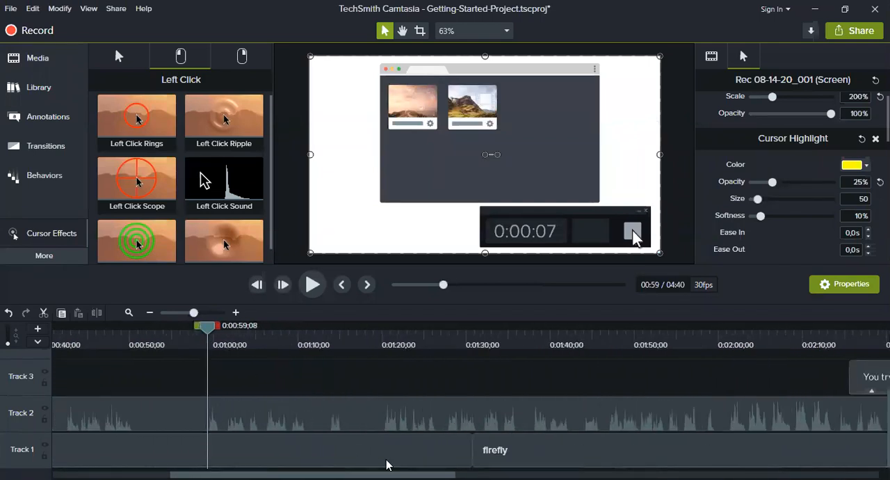
left_click_drag(390, 464, 333, 464)
mouse_move(370, 328)
left_mouse_down()
mouse_move(294, 327)
mouse_move(375, 327)
left_mouse_up()
left_click_drag(306, 345, 357, 327)
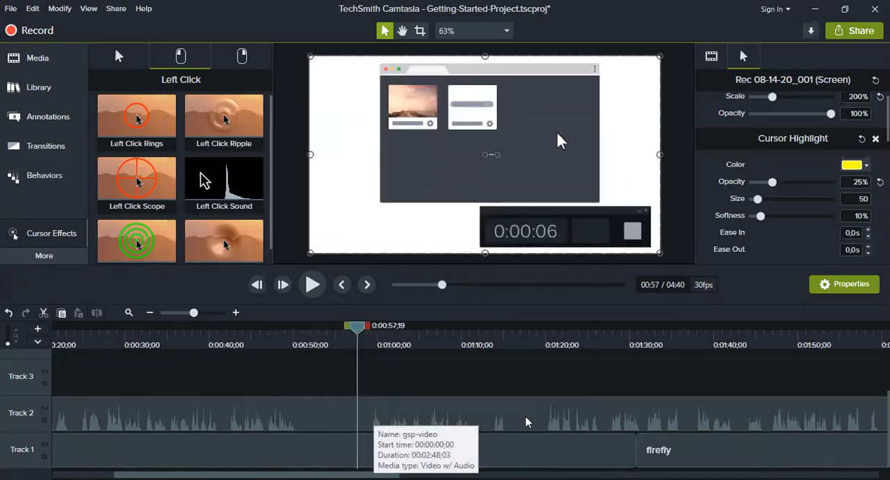
left_click_drag(359, 334, 302, 373)
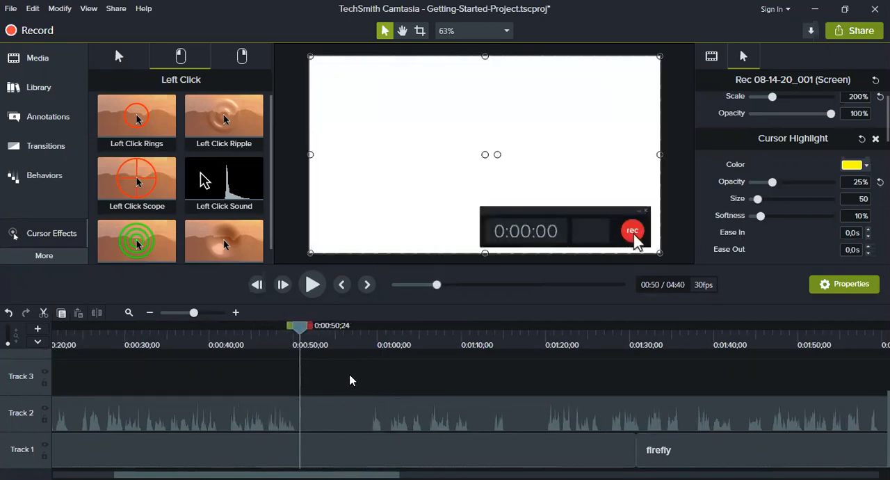
left_click_drag(338, 377, 369, 459)
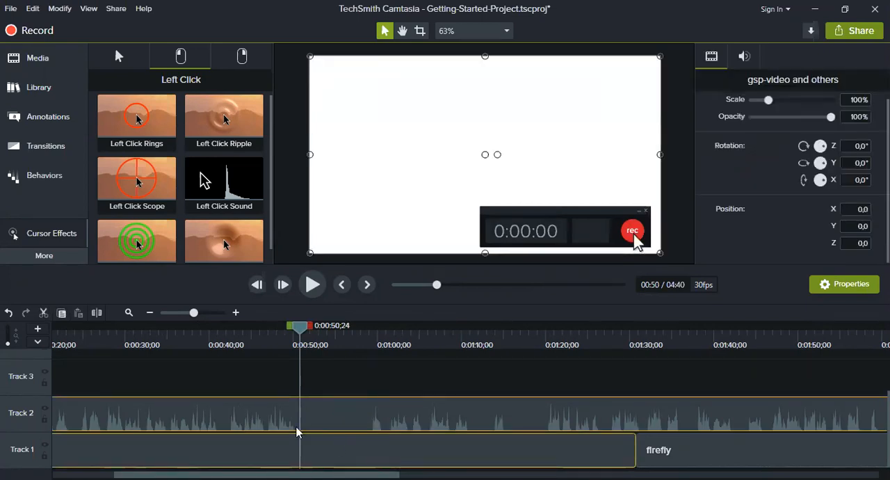
left_click(97, 317)
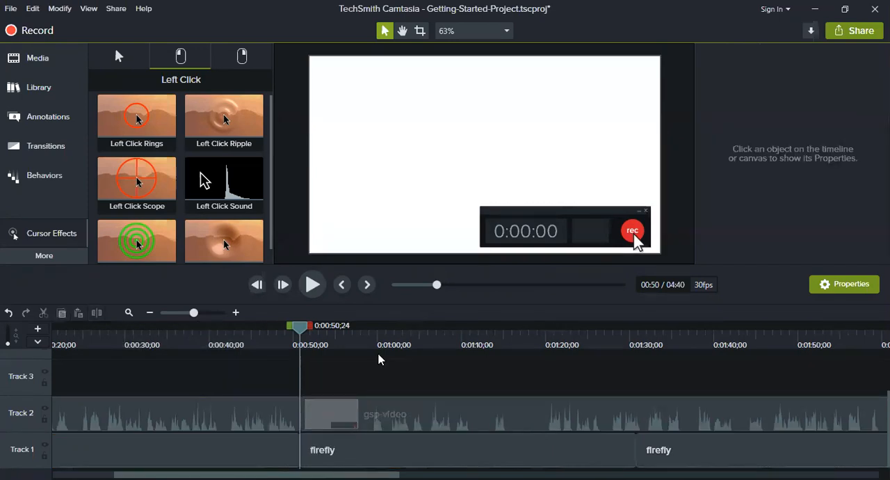
Split the gsp-video clip on Track 2 and the firefly clip on Track 1 again at 0:01:20;05.
left_click_drag(301, 333, 546, 347)
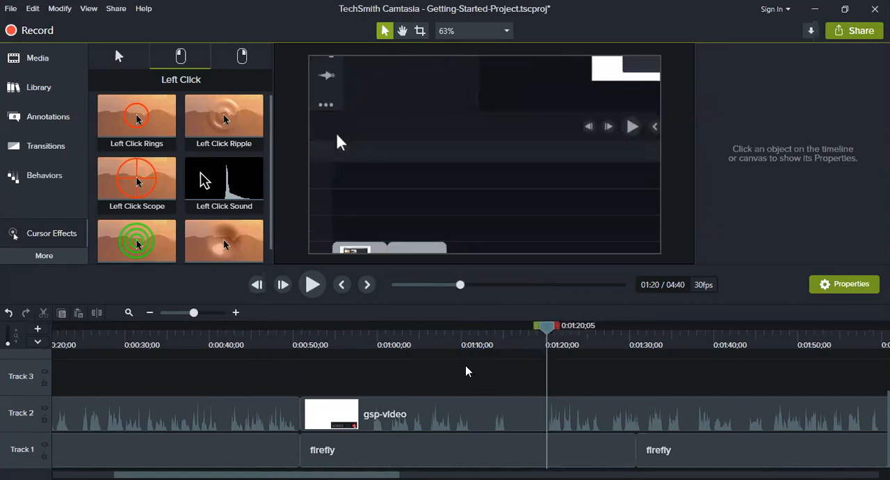
left_click_drag(484, 427, 492, 460)
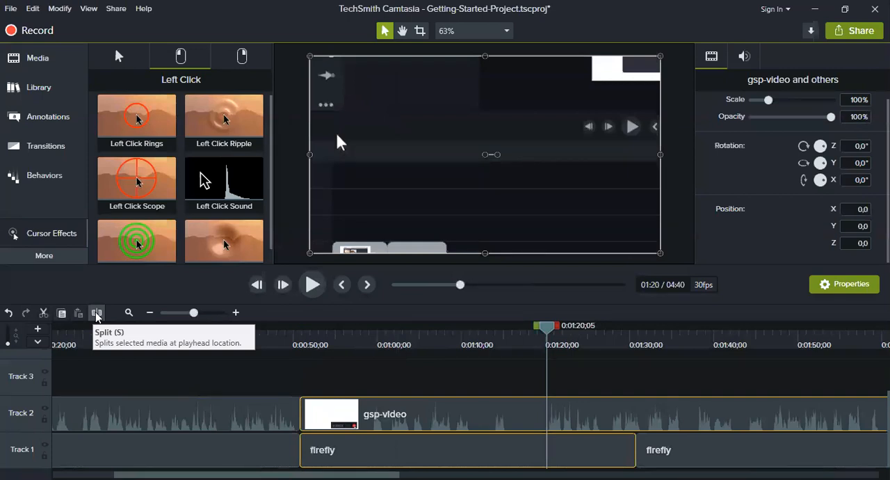
left_click(97, 314)
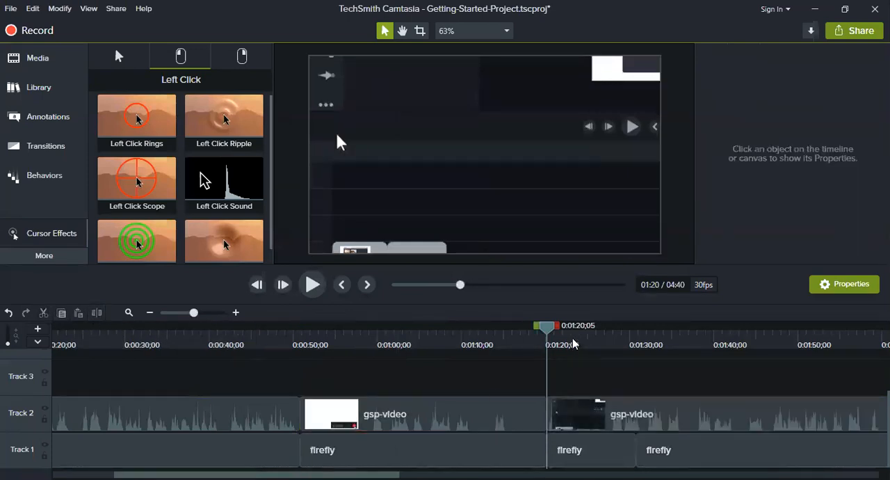
Delete the gsp-video and firefly segments between the two split points on Tracks 1 and 2.
left_click_drag(549, 326, 280, 389)
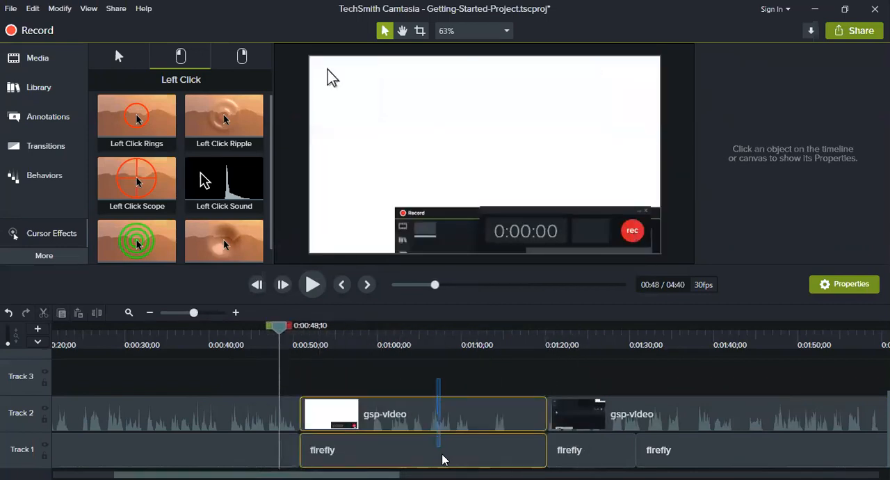
left_click_drag(449, 398, 458, 463)
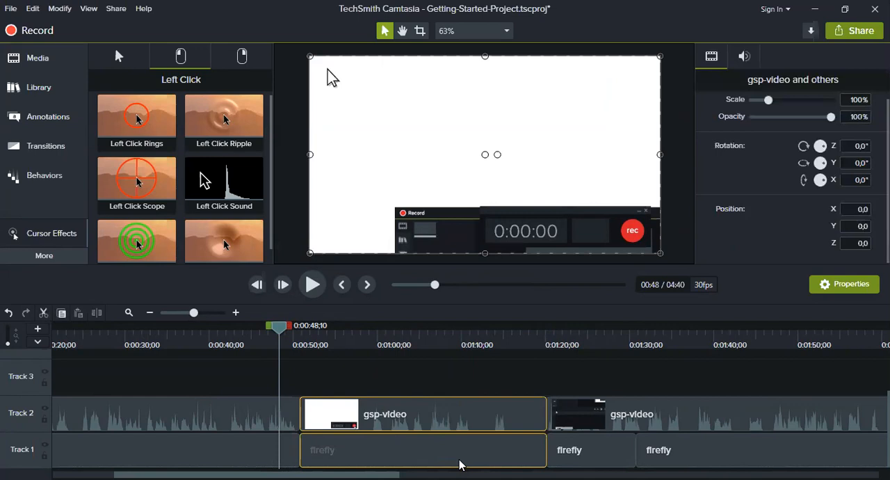
right_click(458, 464)
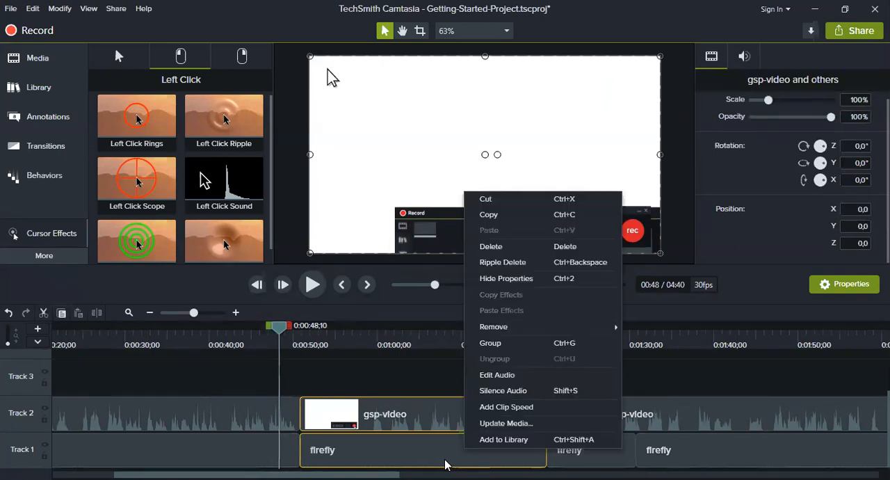
left_click(524, 248)
Move the remaining gsp-video and firefly segments earlier to close the gap at the 0:00:50;24 cut.
left_click_drag(453, 389, 728, 463)
left_click_drag(619, 415, 396, 421)
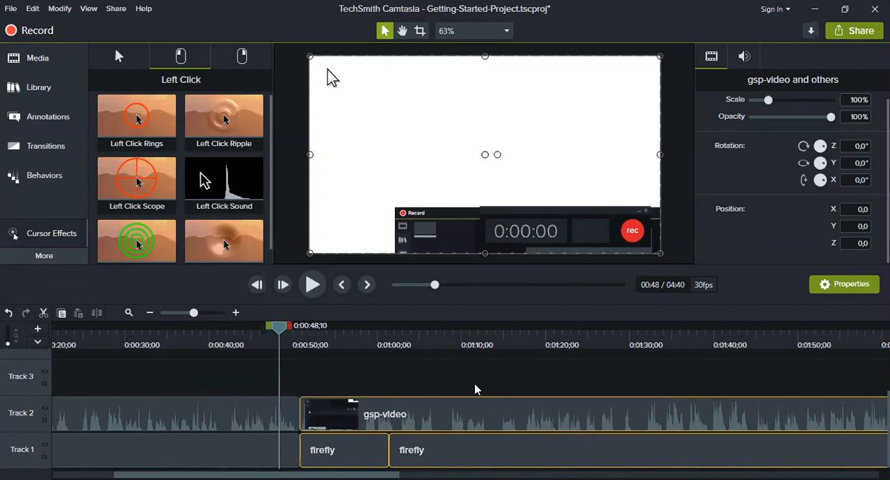
scroll(388, 464, "right", 10)
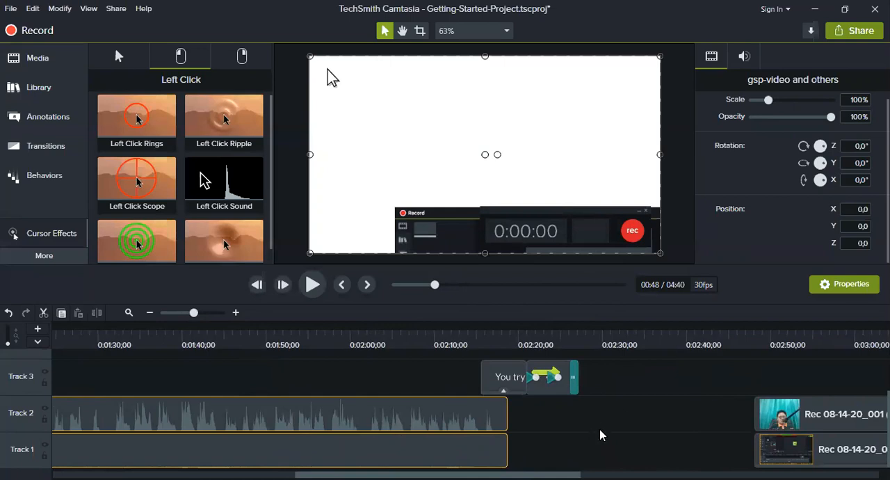
scroll(555, 464, "left", 10)
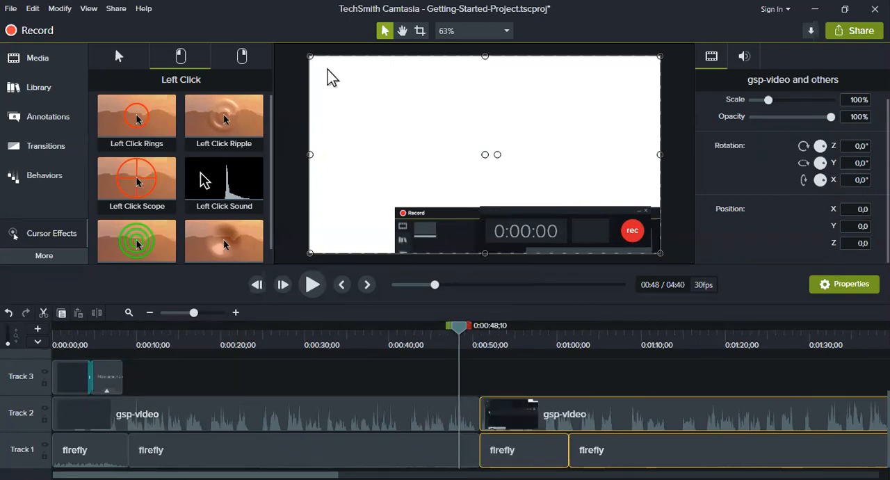
Move the Rec 08-14-20_001 camera and screen clips together earlier on the timeline so they start at about 0:02:32;00.
left_click_drag(310, 464, 655, 465)
left_click_drag(517, 372, 619, 456)
left_click_drag(632, 454, 513, 455)
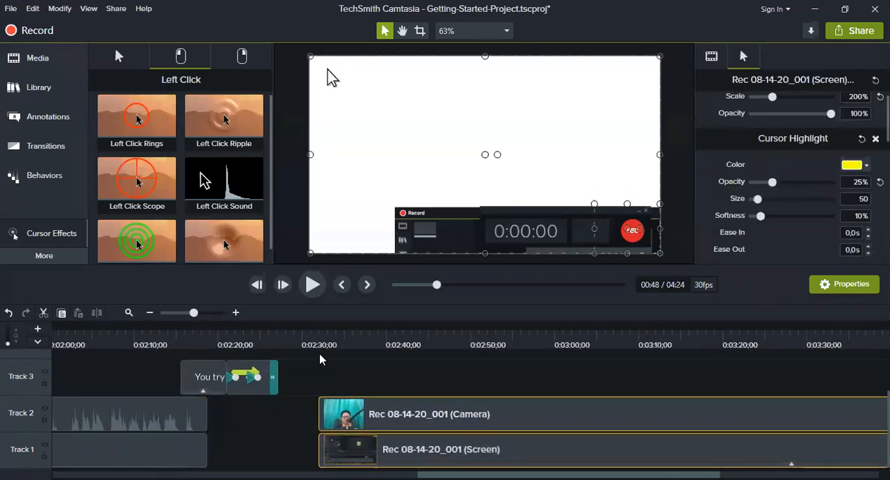
Move the playhead to 0:02:41;18 and select only the screen clip on Track 1.
left_click(315, 347)
left_click_drag(318, 338, 401, 351)
left_click(471, 448)
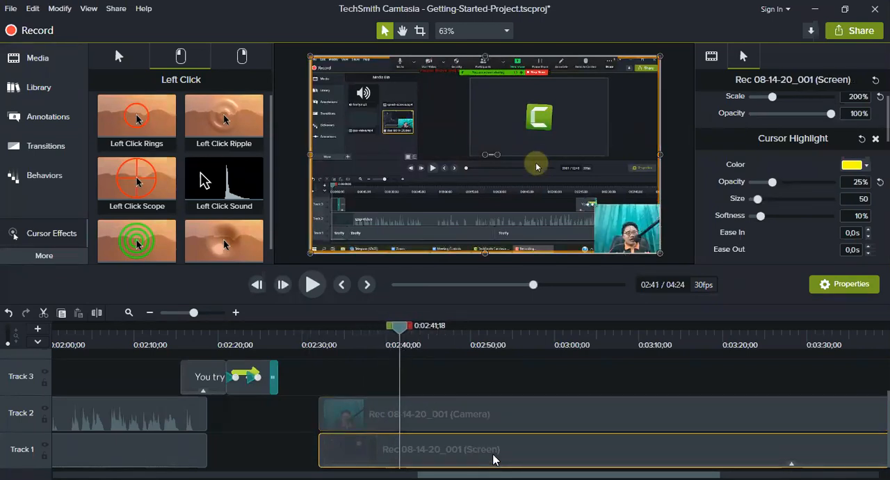
left_click(460, 377)
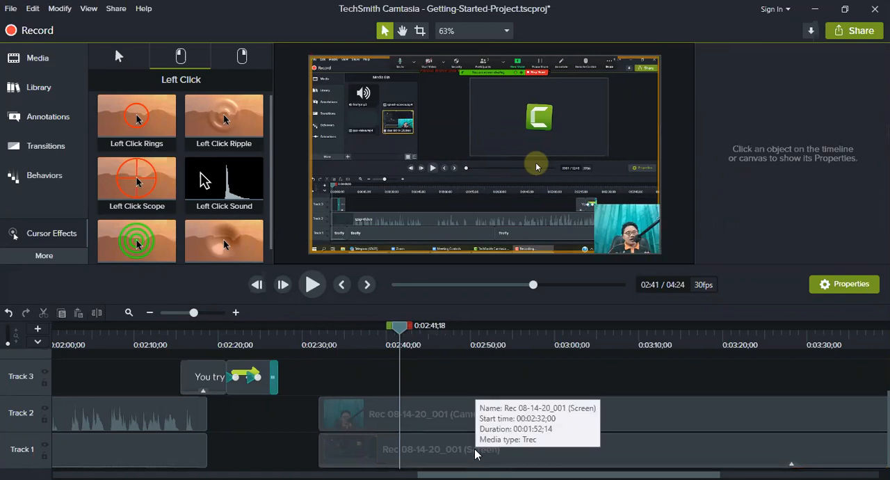
left_click(474, 448)
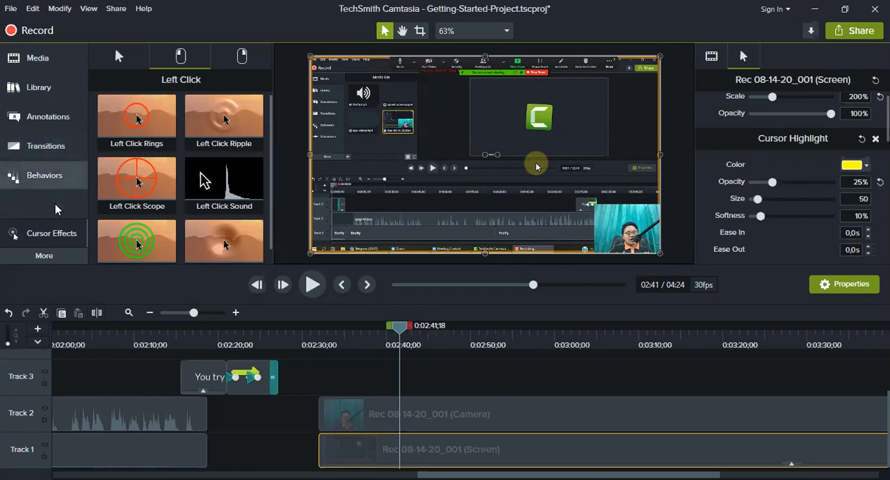
Add a Zoom-n-Pan animation at 0:02:46;10 with a zoom of 121%, and shift the screen clip to frame the recording's Media Bin area.
left_click(72, 257)
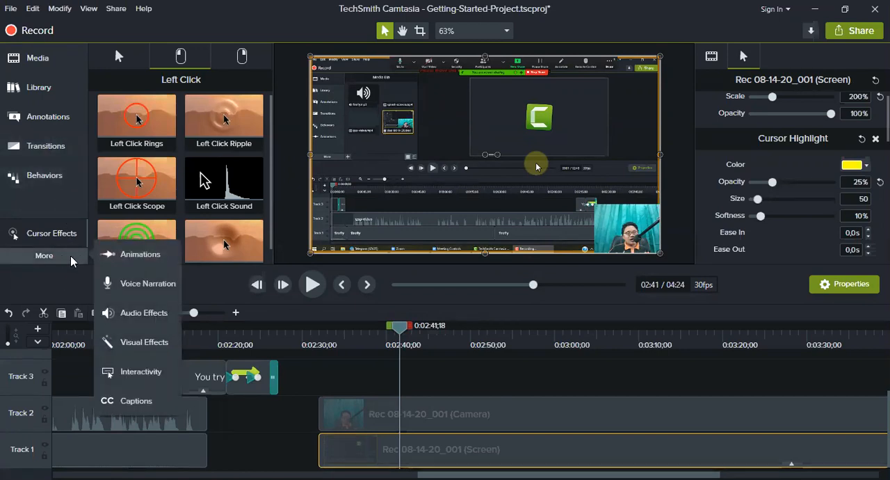
left_click(128, 255)
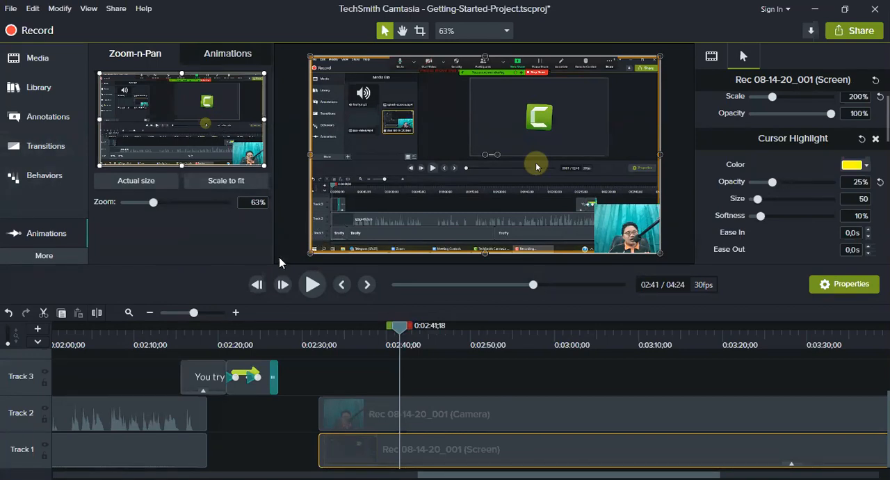
left_click_drag(418, 332, 440, 345)
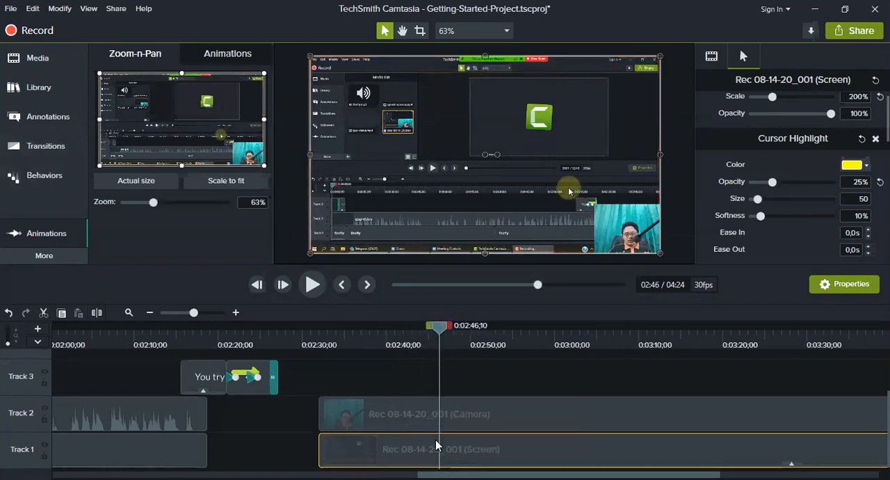
left_click_drag(155, 206, 184, 202)
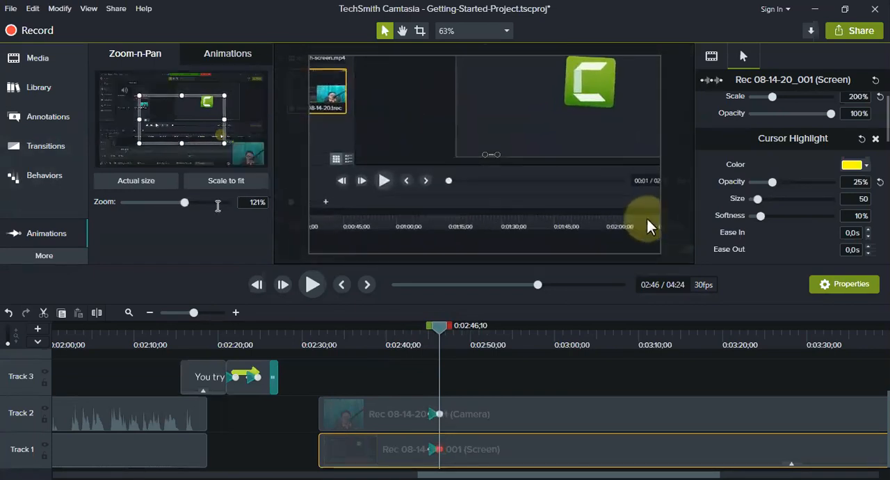
left_click_drag(532, 171, 695, 260)
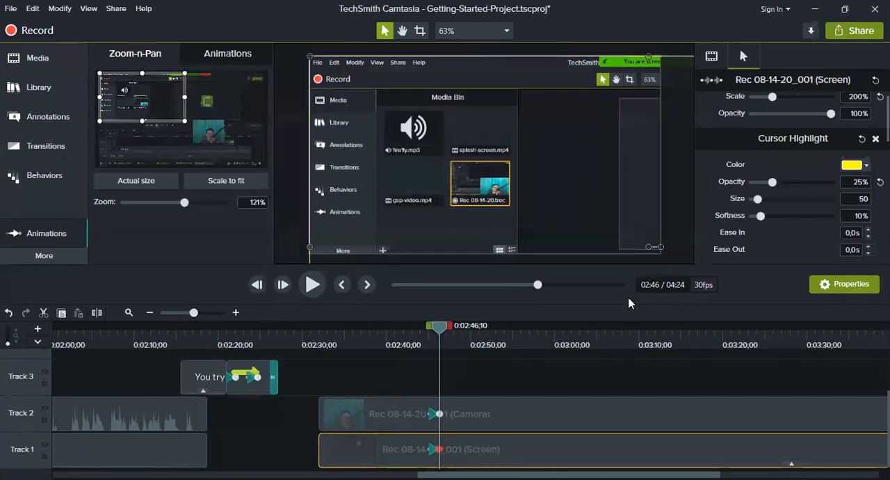
Play back the zoom-in animation from just before its start to about 0:02:47;06.
left_click_drag(441, 330, 425, 327)
key("space")
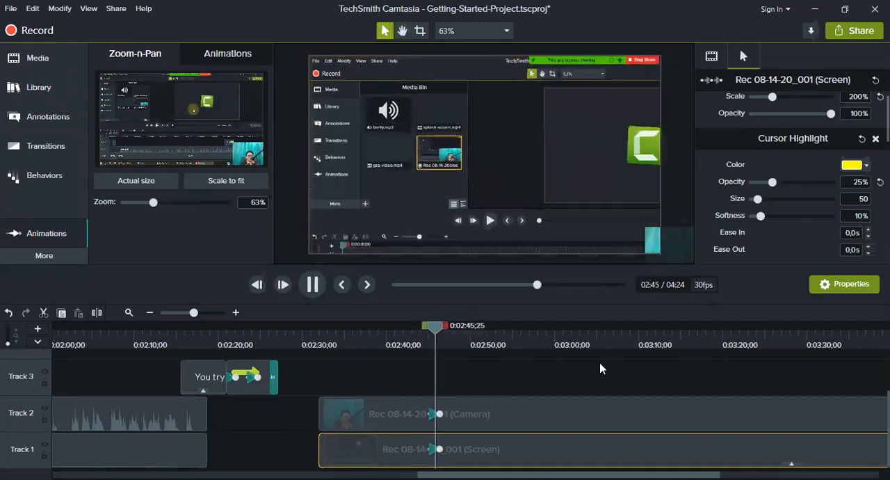
key("space")
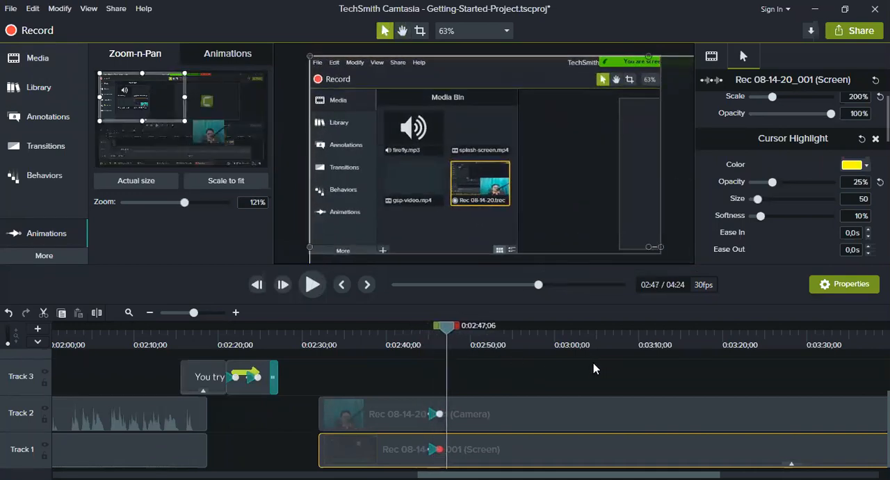
Add a zoom-out animation at 0:02:53;19 with Scale to fit, and play back both zoom animations.
left_click_drag(445, 332, 497, 340)
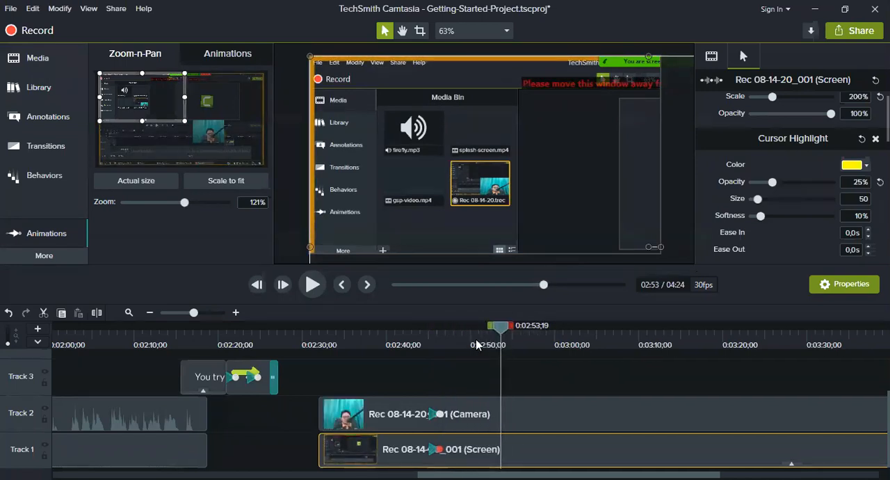
left_click(217, 182)
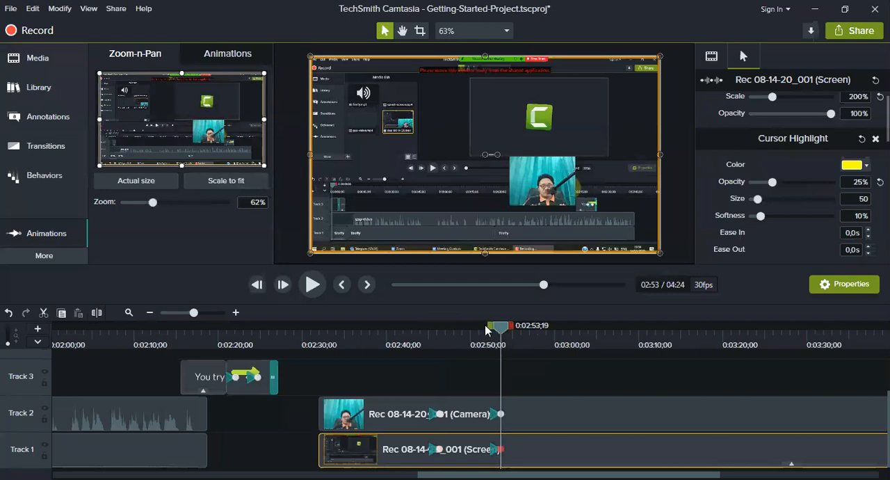
left_click(419, 334)
key("space")
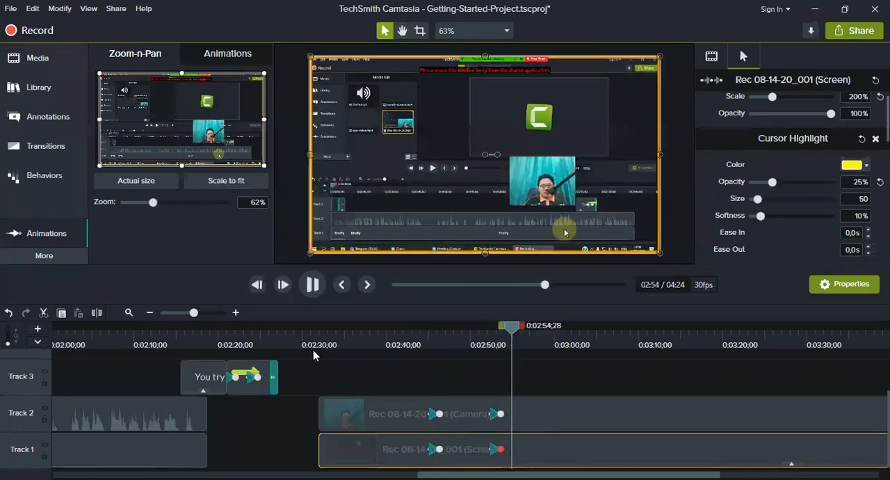
Move the camera clip to the lower-right corner of the canvas, at about X 346,2 and Y -180,0, and scrub the result to 0:03:00;11.
left_click(555, 422)
left_click_drag(518, 170, 607, 243)
mouse_move(512, 331)
left_mouse_down()
mouse_move(473, 331)
mouse_move(574, 332)
mouse_move(482, 331)
mouse_move(505, 332)
left_mouse_up()
left_click_drag(451, 372, 517, 374)
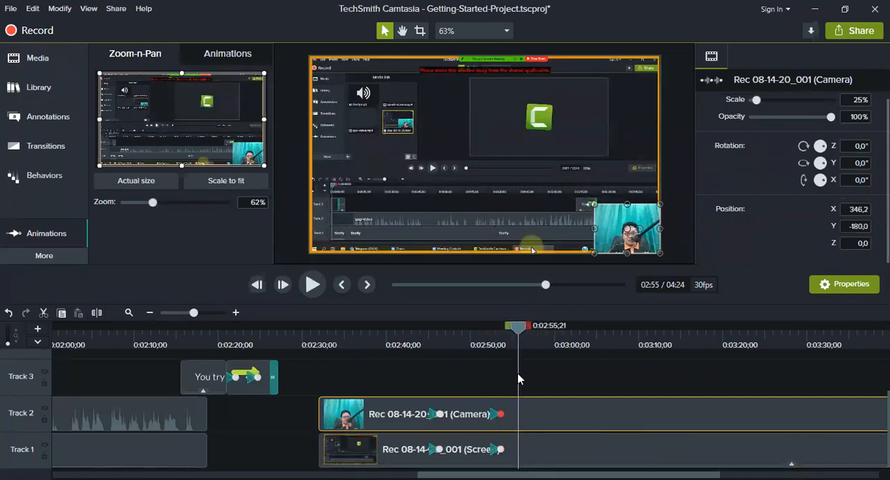
left_click_drag(517, 372, 556, 413)
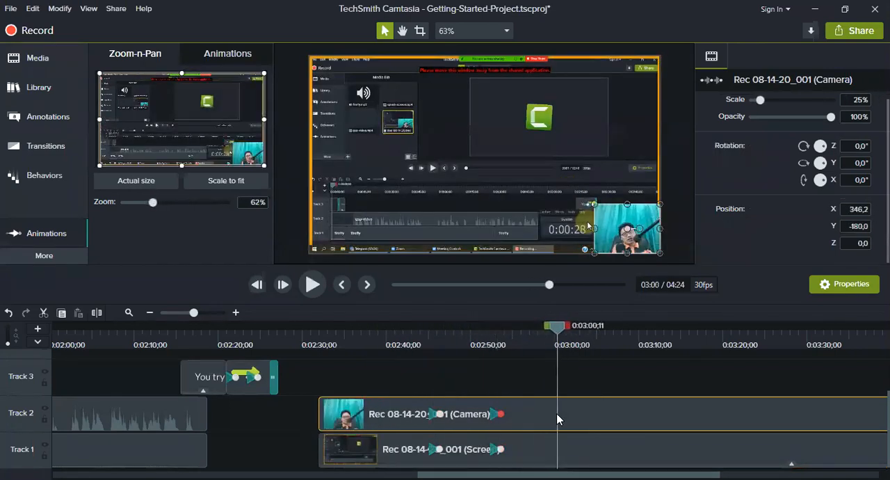
Add a plain text callout without a background shape to Track 3 at 0:03:00;10.
left_click_drag(555, 331, 629, 334)
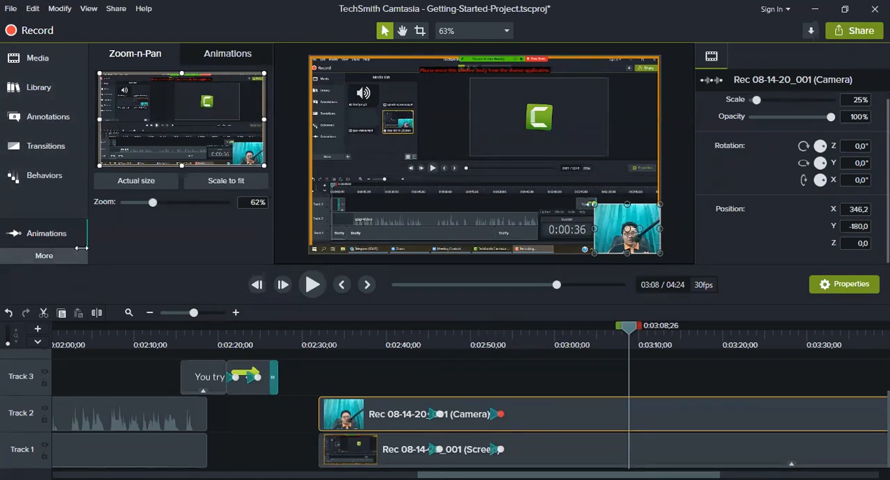
left_click_drag(628, 334, 557, 336)
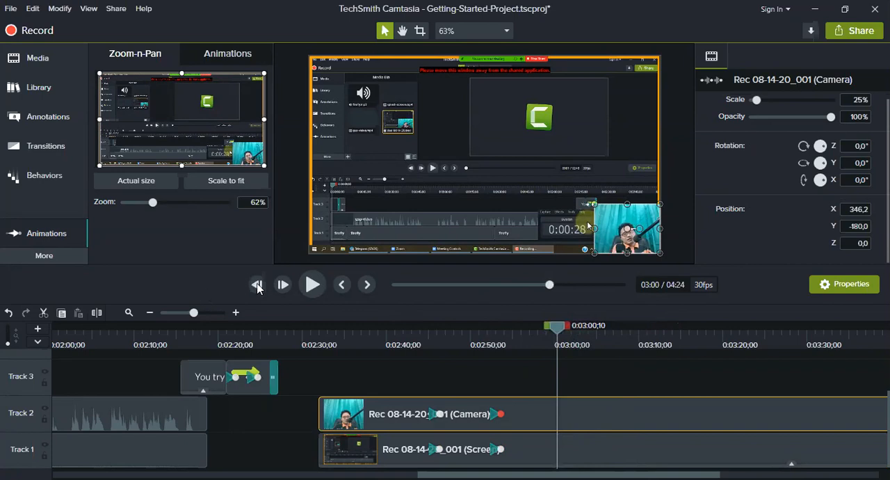
left_click(49, 119)
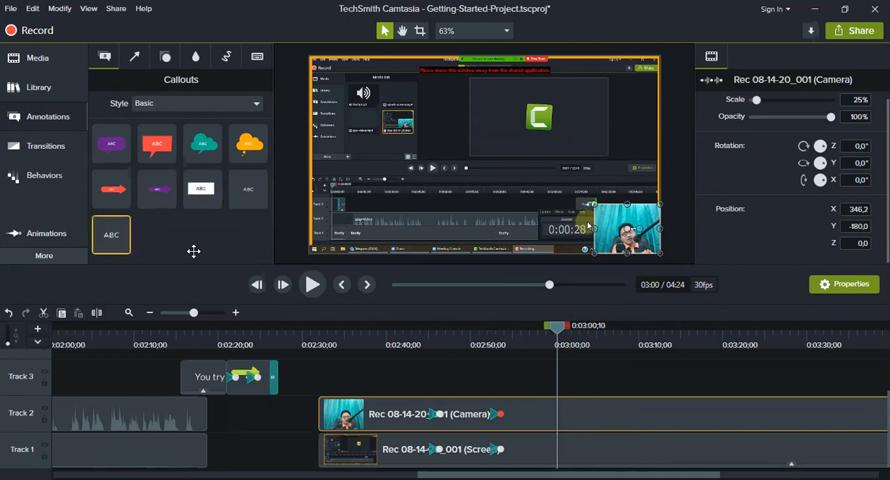
left_click_drag(193, 251, 556, 392)
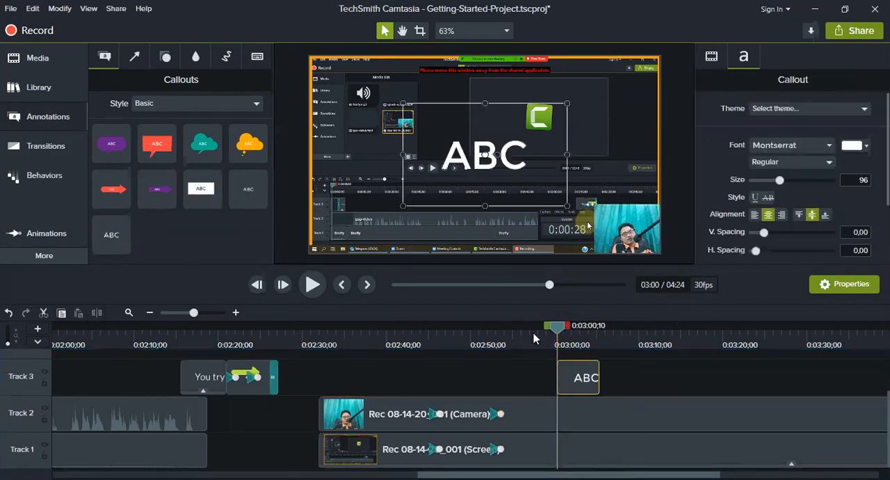
Replace the new callout's placeholder text with "Belajar" and "Camtasia" on two lines.
mouse_move(556, 327)
left_mouse_down()
mouse_move(541, 327)
mouse_move(603, 330)
mouse_move(571, 330)
left_mouse_up()
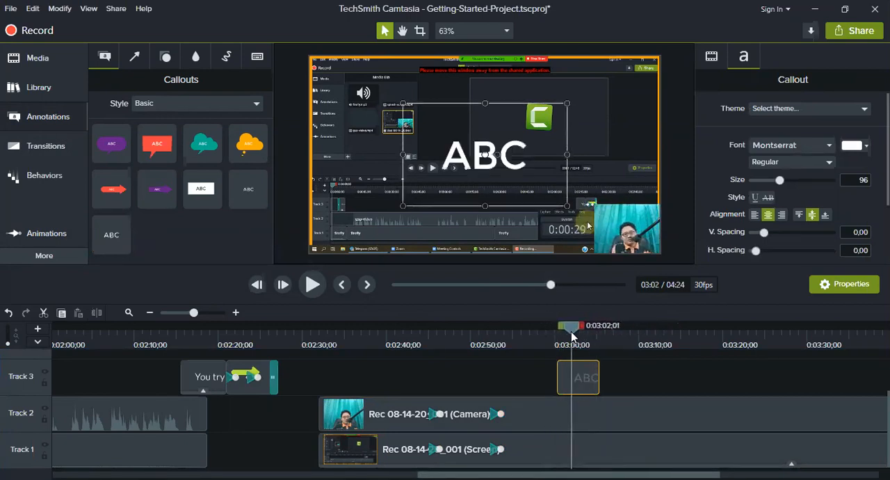
double_click(482, 153)
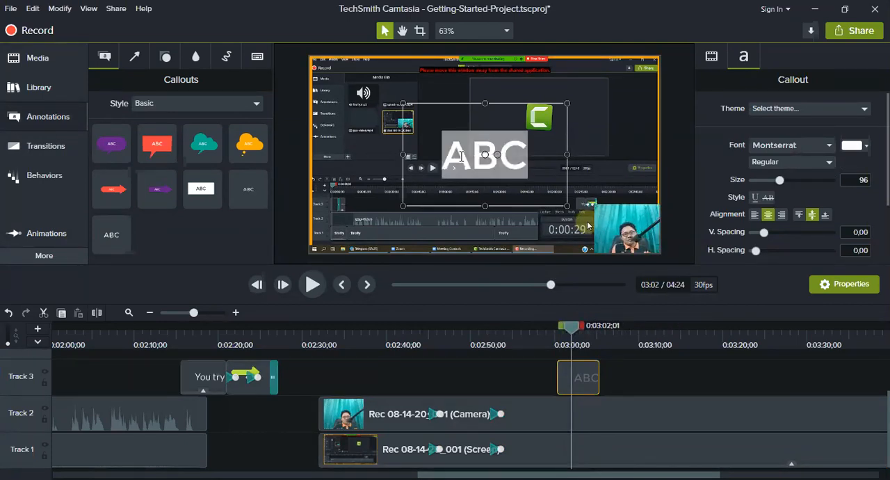
type("Belajar")
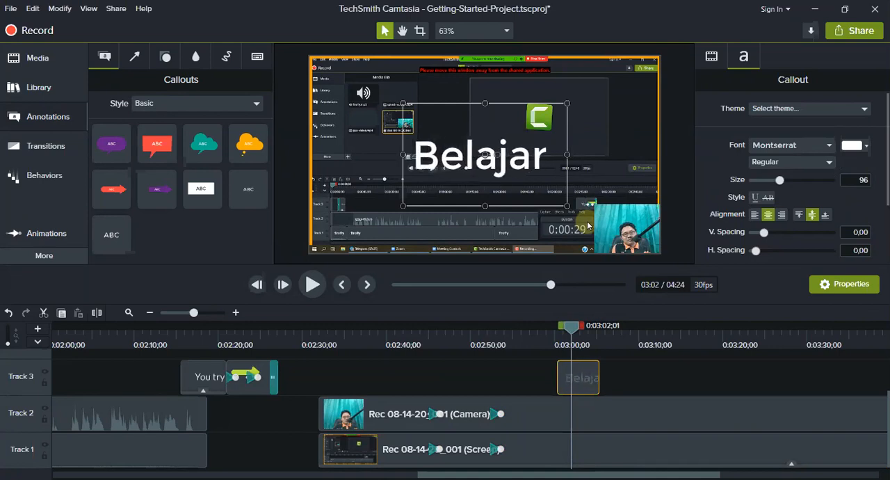
key("Return")
type("Camtais")
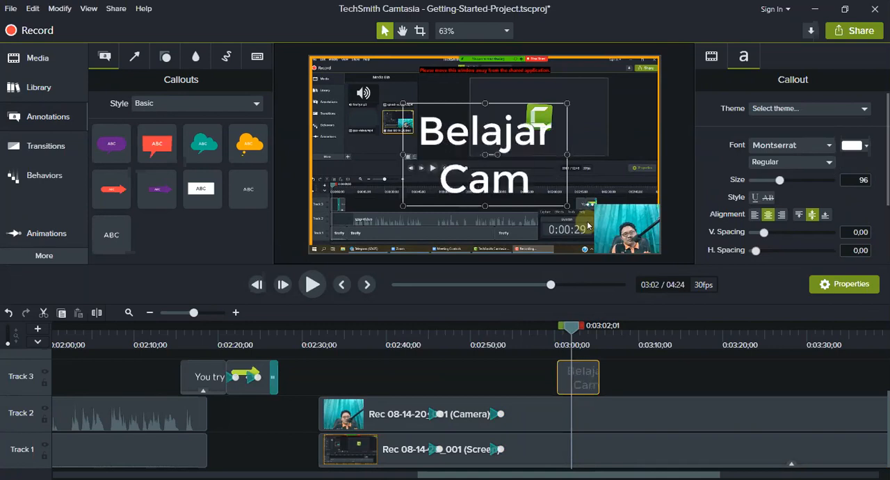
key("BackSpace")
key("BackSpace")
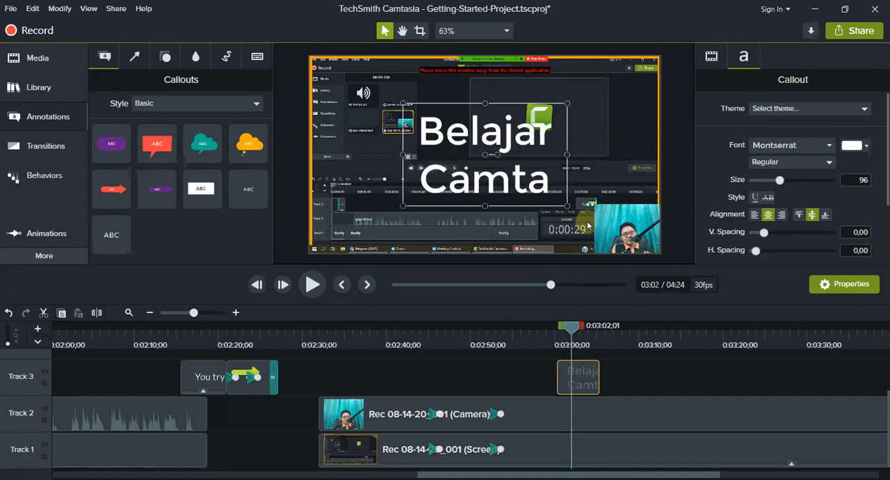
type("sia")
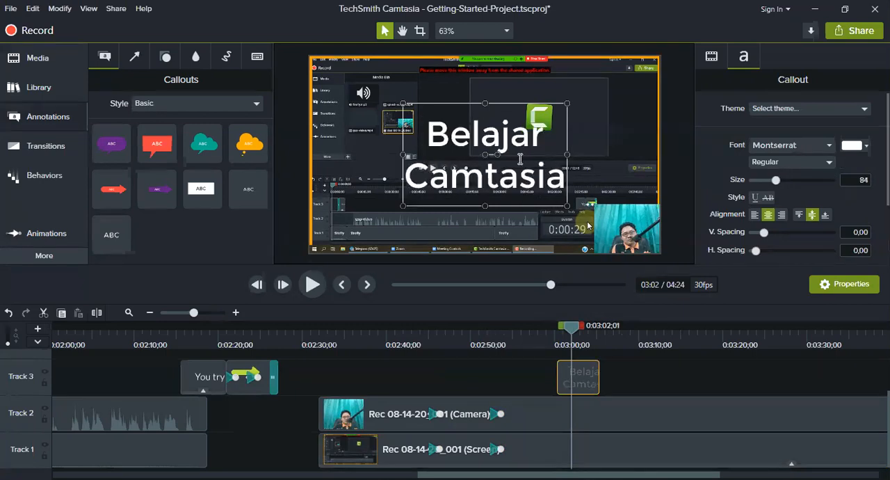
Shrink the callout to a single line at font size 27 and place it at the canvas's lower edge, beside the camera clip.
left_click_drag(567, 102, 550, 216)
left_click_drag(575, 329, 584, 360)
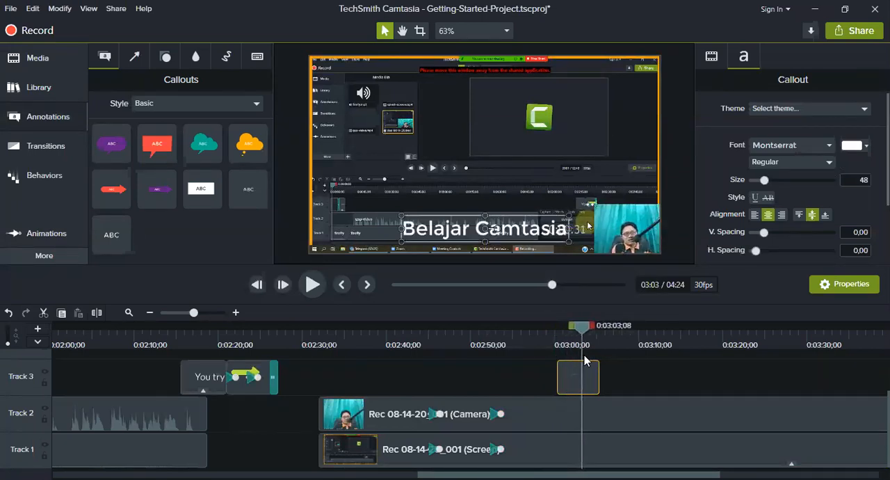
left_click_drag(531, 216, 446, 67)
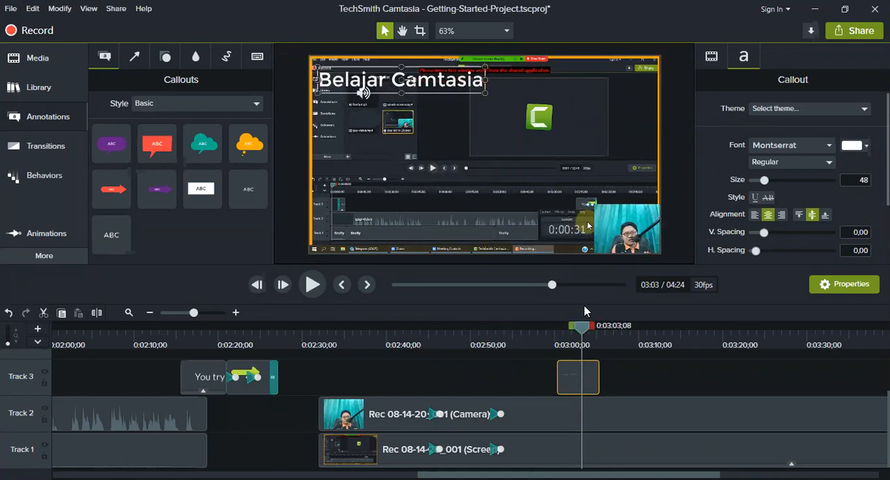
left_click_drag(489, 94, 523, 241)
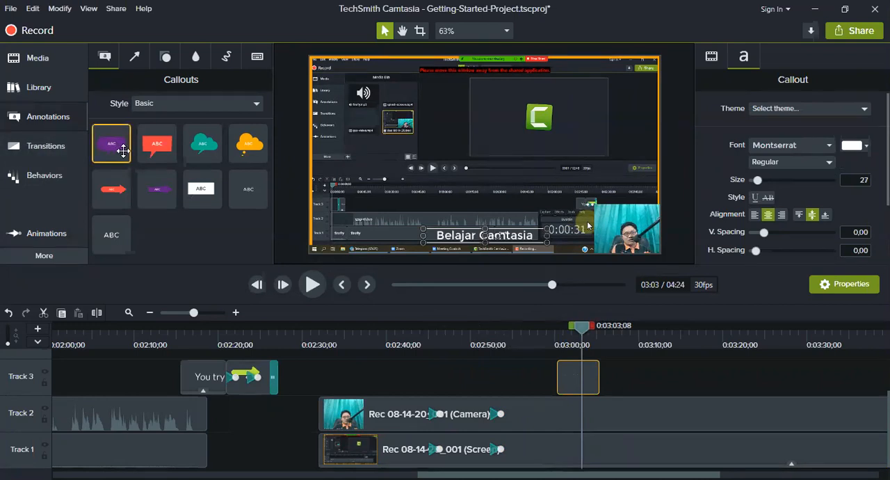
Apply the Fade transition to both the start and the end of the "Belajar Camtasia" callout on Track 3.
left_click(60, 159)
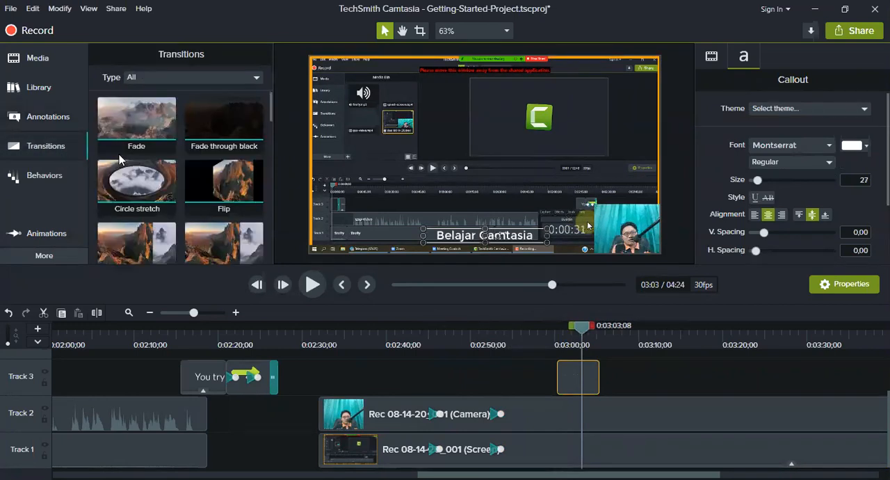
scroll(222, 173, "down", 3)
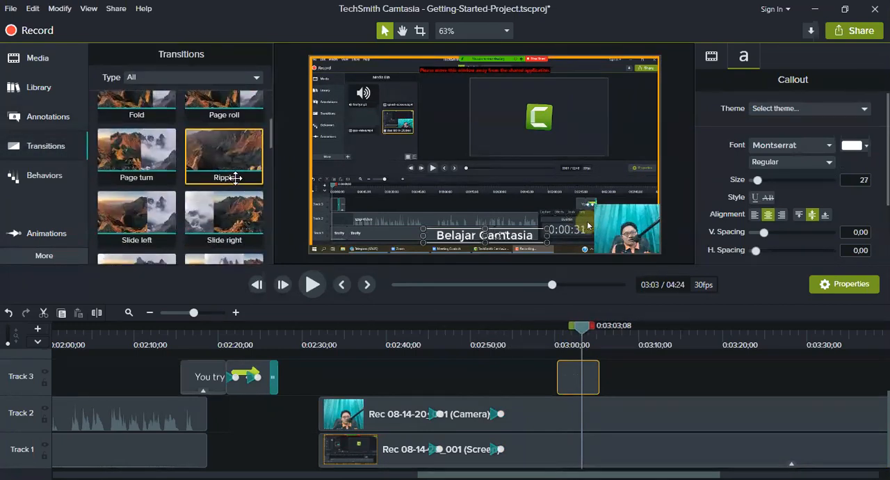
scroll(236, 178, "up", 3)
left_click_drag(163, 133, 566, 377)
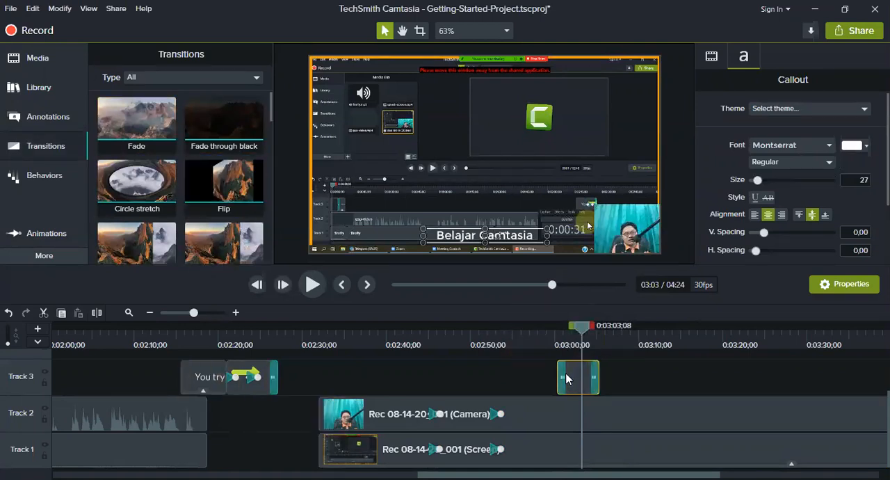
left_click_drag(181, 144, 599, 362)
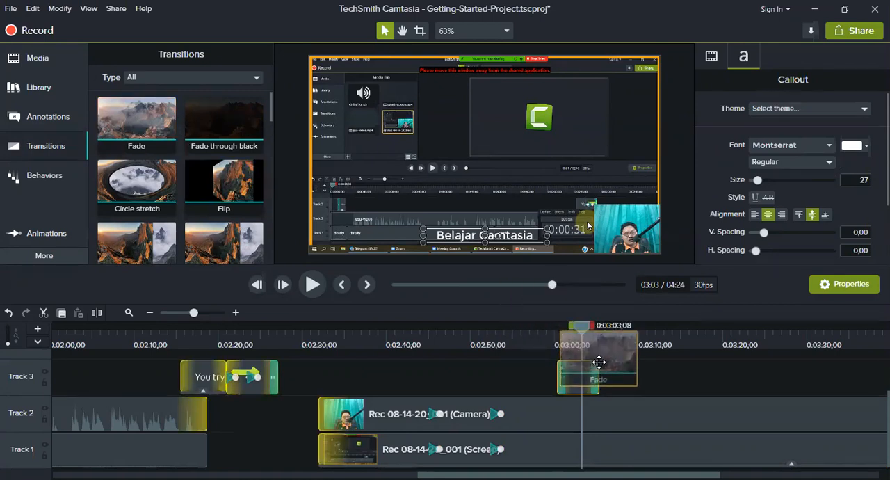
left_click_drag(599, 361, 596, 367)
Play back the callout's fade-in from 0:03:00;05.
left_click_drag(581, 333, 555, 333)
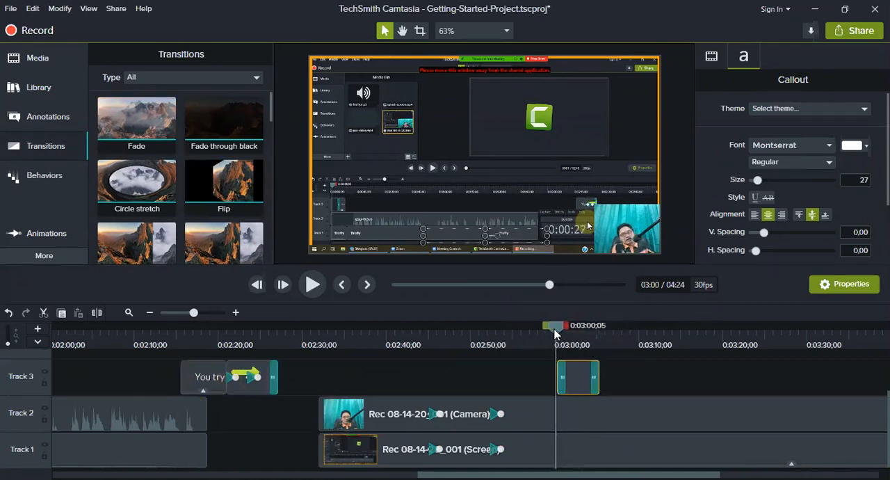
key("space")
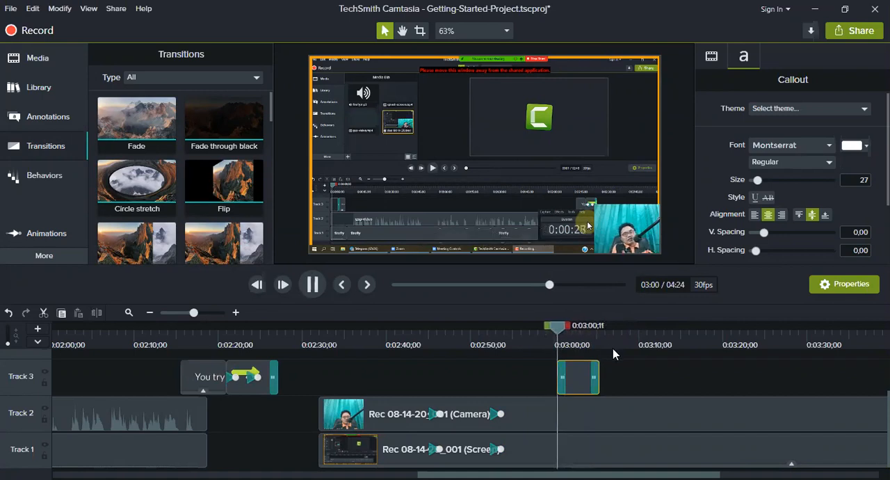
key("space")
Enlarge the callout to font size 96 on two lines in the canvas centre, and play back its fades to 0:03:05;16.
left_click_drag(546, 228, 536, 106)
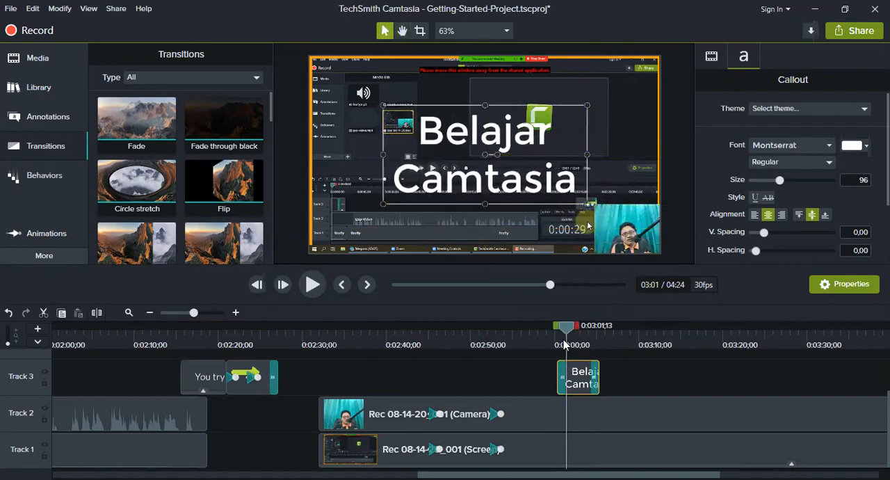
mouse_move(562, 331)
left_mouse_down()
mouse_move(555, 331)
mouse_move(591, 331)
mouse_move(544, 330)
mouse_move(560, 330)
left_mouse_up()
key("space")
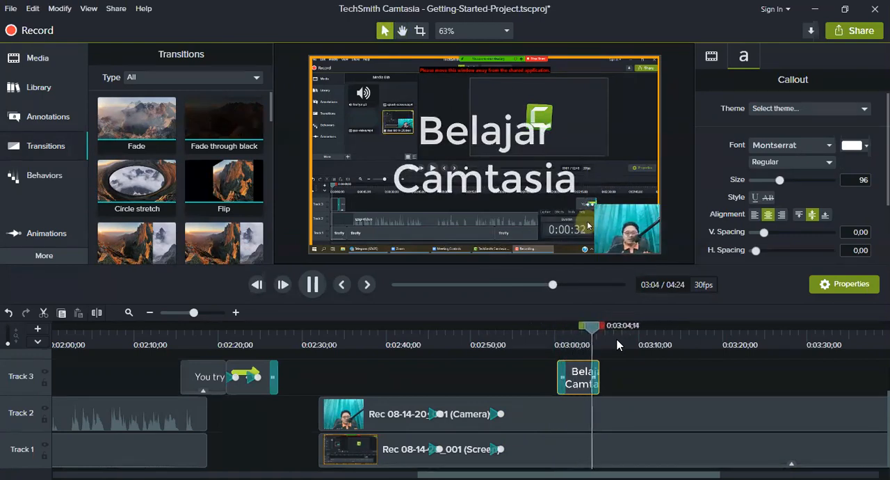
key("space")
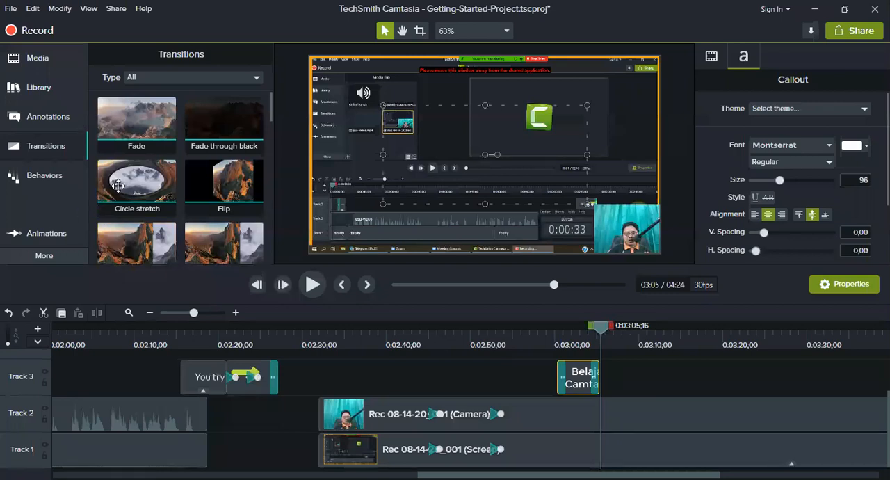
Look through the whole collection of available transitions, from Fade to Zig zag and back.
scroll(139, 182, "down", 3)
scroll(232, 199, "down", 3)
scroll(268, 205, "down", 3)
scroll(268, 204, "down", 3)
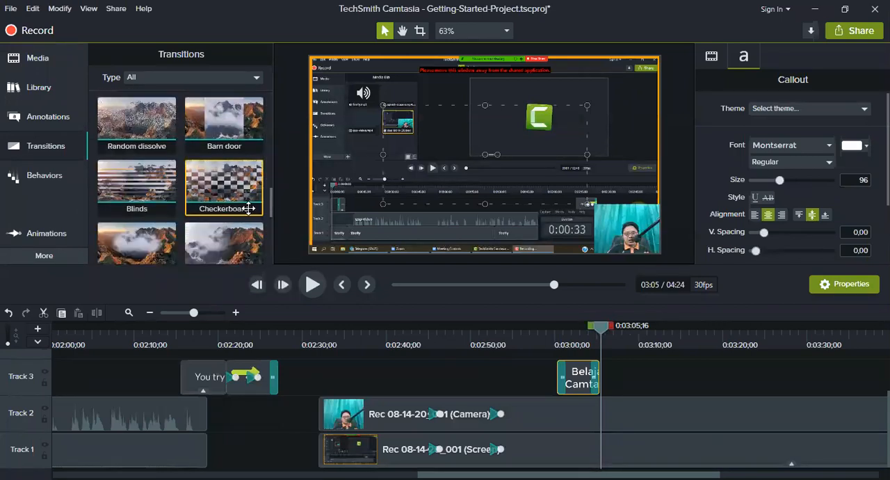
scroll(246, 208, "down", 1)
scroll(252, 207, "down", 2)
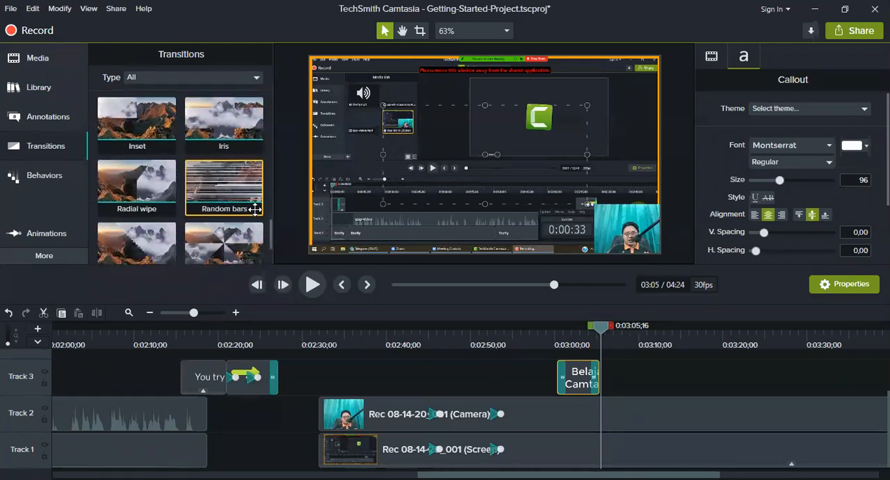
scroll(261, 214, "down", 2)
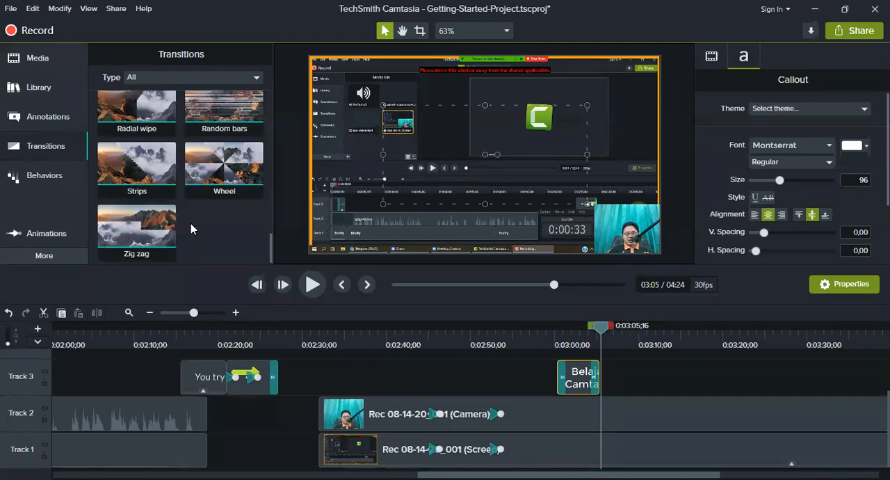
scroll(244, 220, "up", 1)
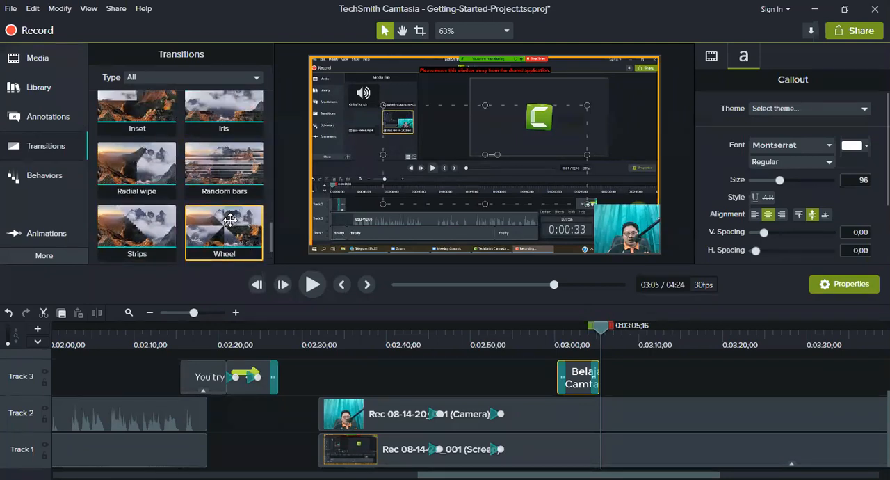
scroll(209, 220, "up", 1)
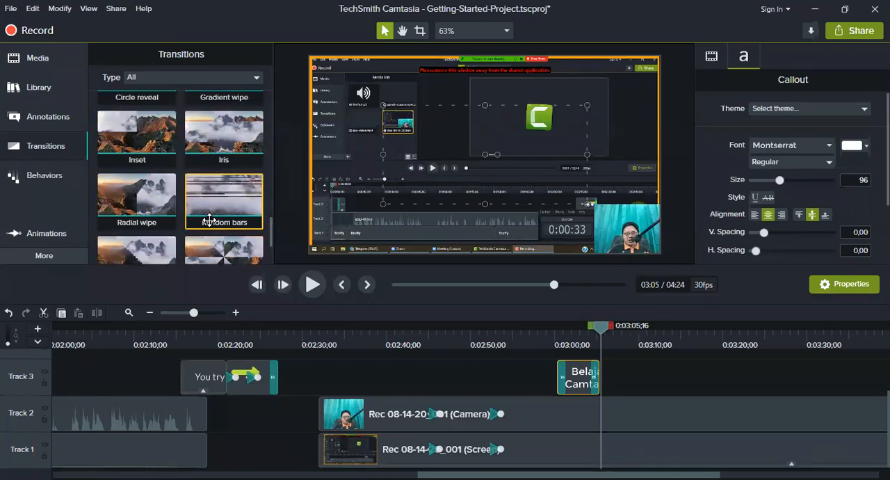
scroll(208, 220, "up", 1)
scroll(212, 218, "down", 1)
scroll(217, 217, "up", 2)
scroll(219, 215, "up", 10)
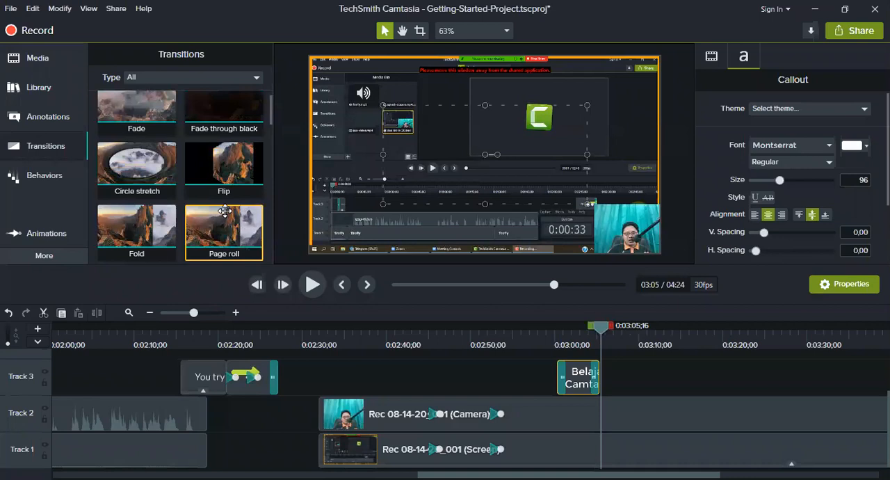
scroll(222, 210, "up", 1)
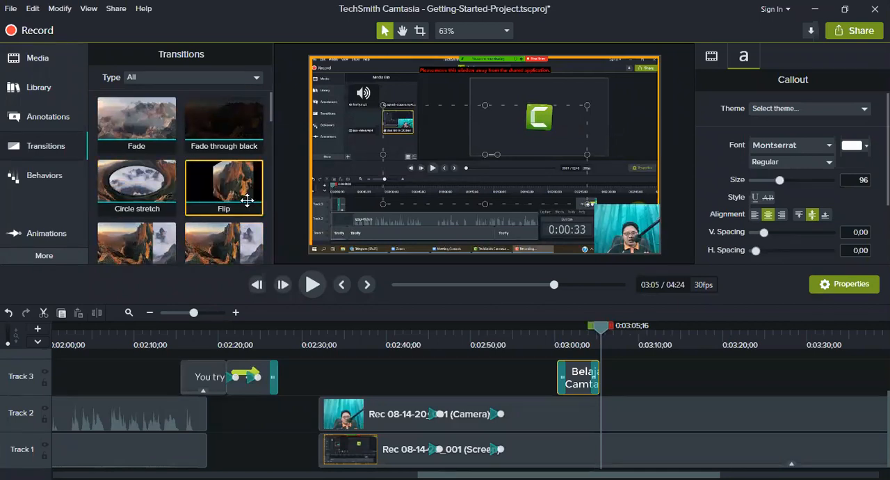
Apply the Flip transition to the start of the camera clip on Track 2 and play it back from 0:02:31;07.
left_click(311, 337)
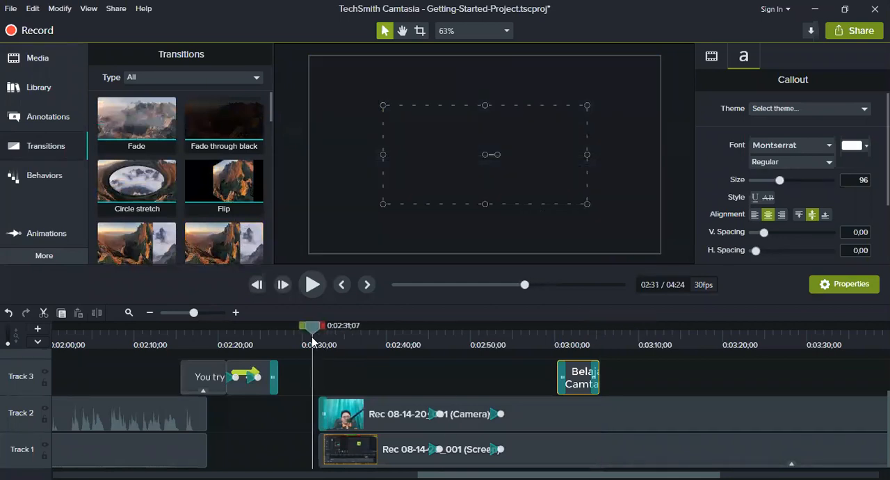
key("space")
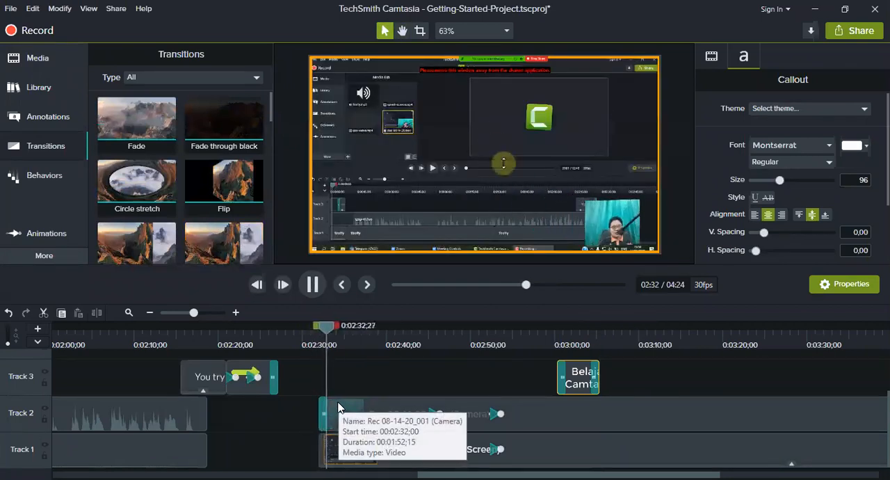
key("space")
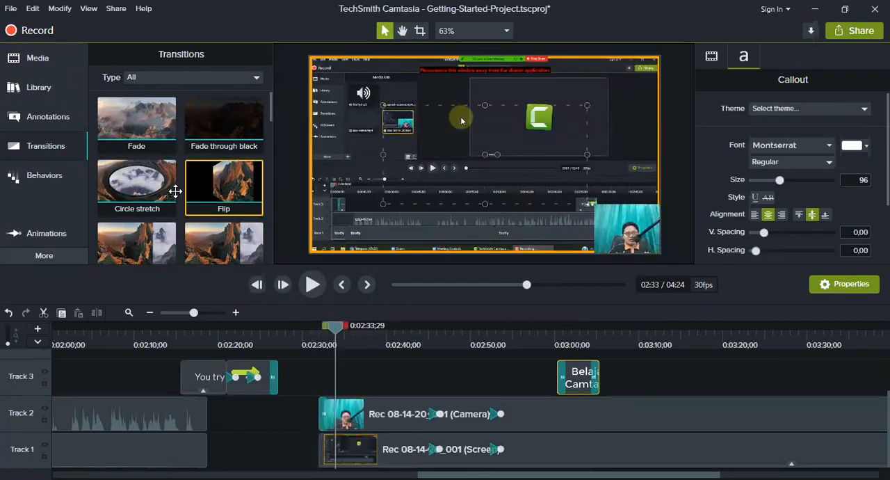
Apply the Circle stretch transition to the start of the screen clip on Track 1 and play it back to 0:02:33;26.
left_click(314, 335)
key("space")
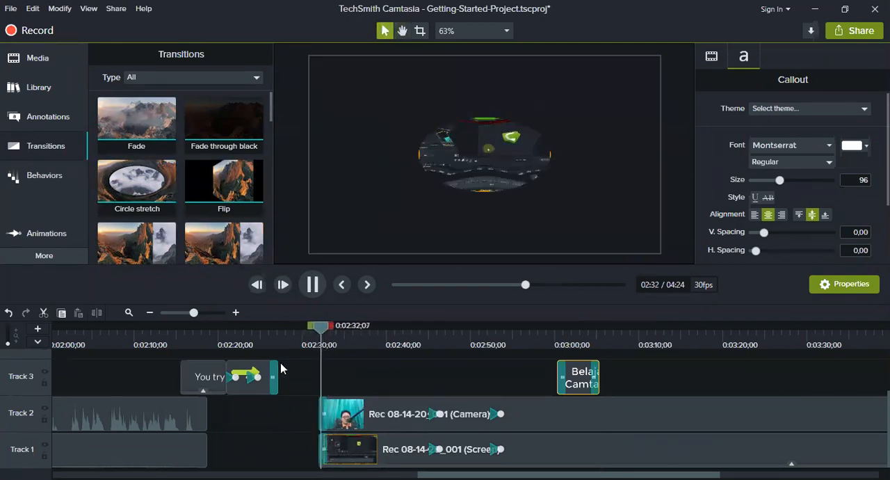
key("space")
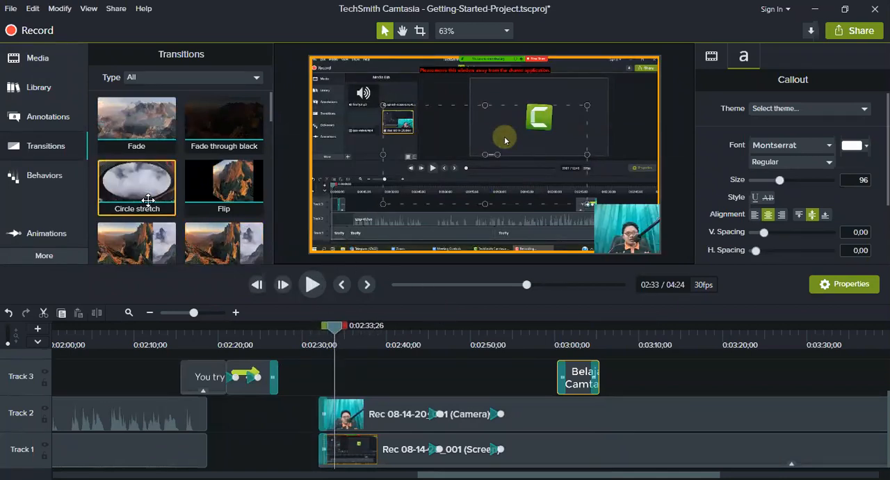
left_click(56, 255)
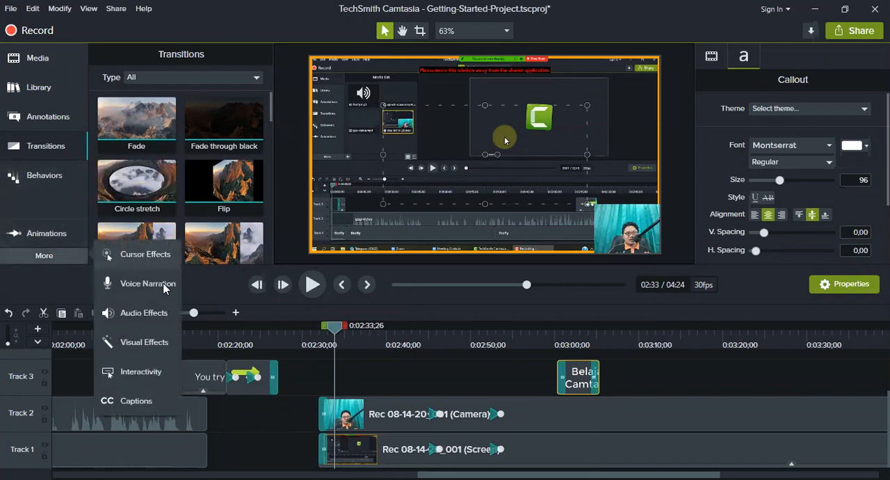
left_click(46, 210)
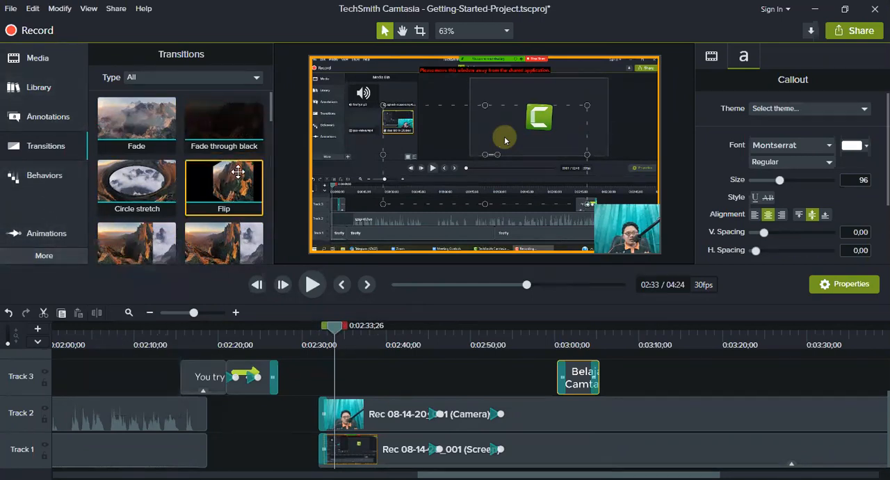